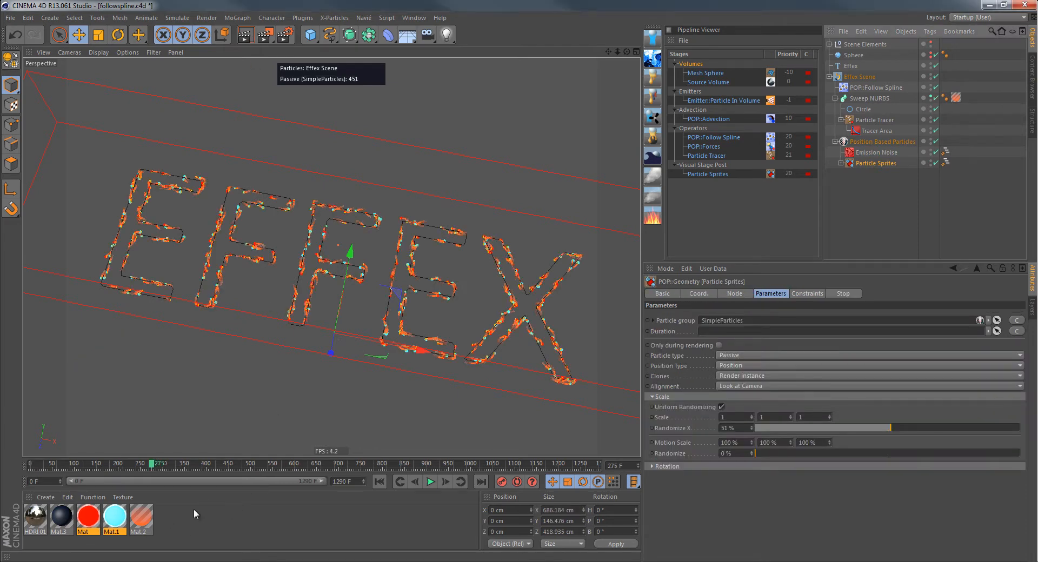
# Step: Render the current frame in the viewport and review the rendered EFFEX animation in the Picture Viewer
pyautogui.click(250, 37)
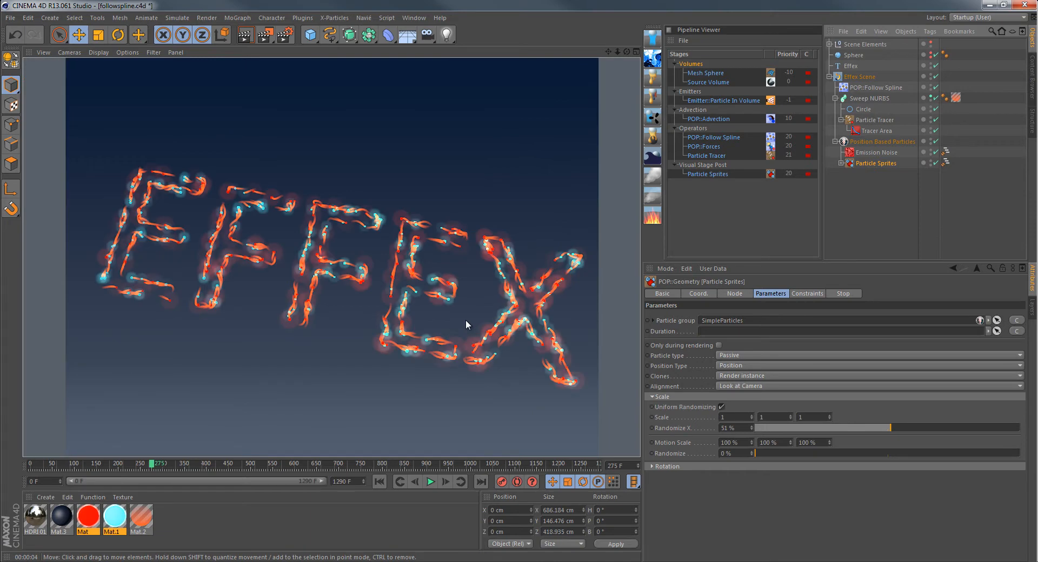
pyautogui.moveTo(1037, 30); pyautogui.dragTo(356, 98)
pyautogui.doubleClick(357, 95)
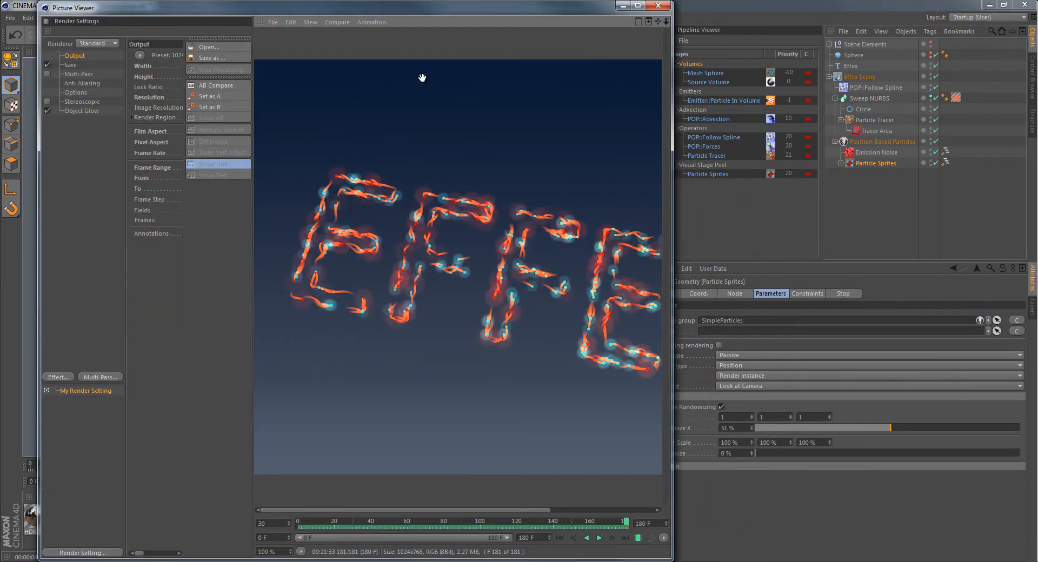
pyautogui.doubleClick(493, 12)
pyautogui.moveTo(671, 94); pyautogui.dragTo(999, 54)
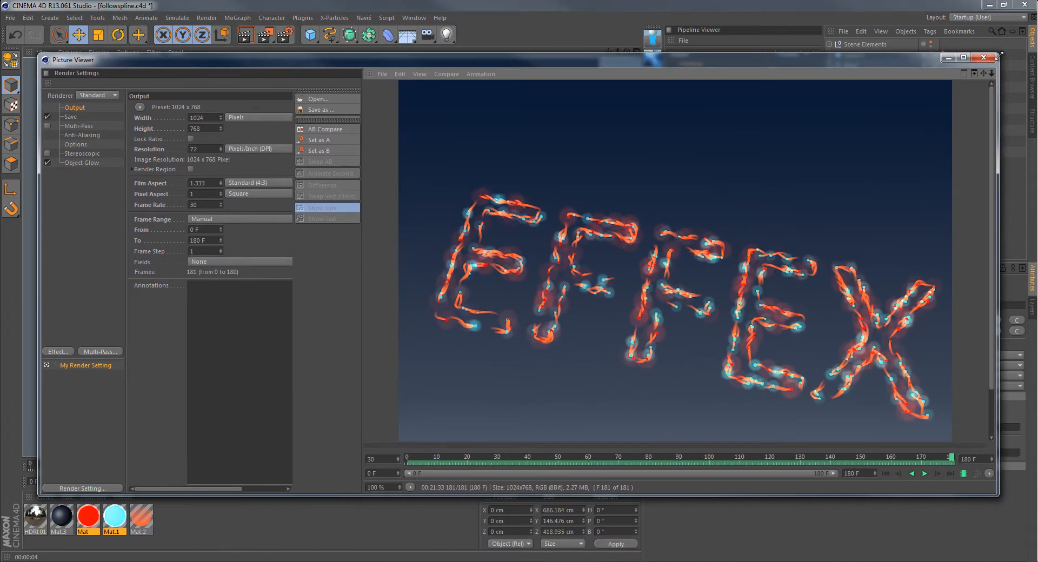
pyautogui.doubleClick(899, 63)
pyautogui.click(968, 543)
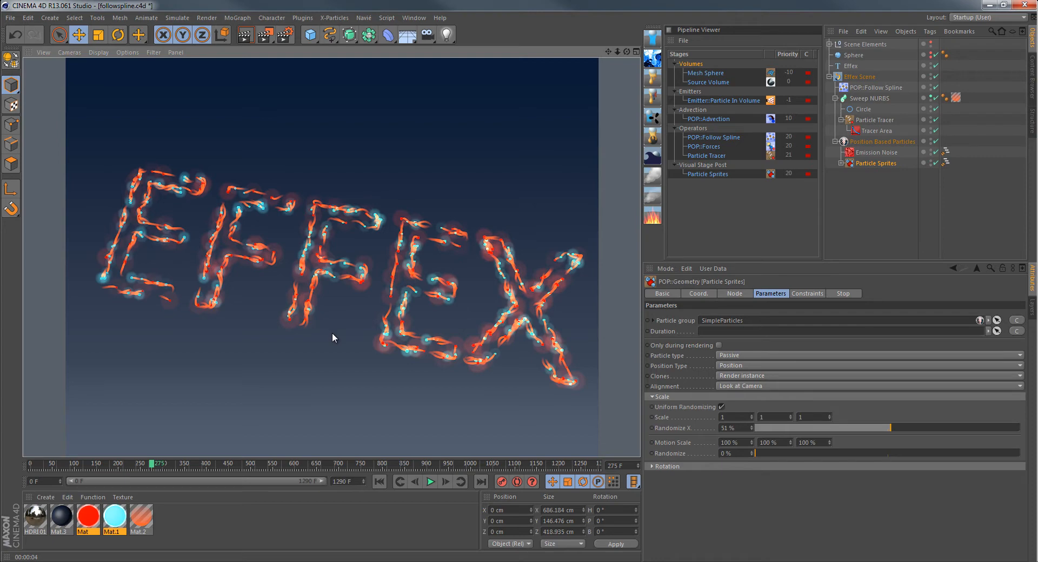
# Step: Return to the first frame and attach a new PP::Age property to the Position Based Particles group
pyautogui.click(381, 483)
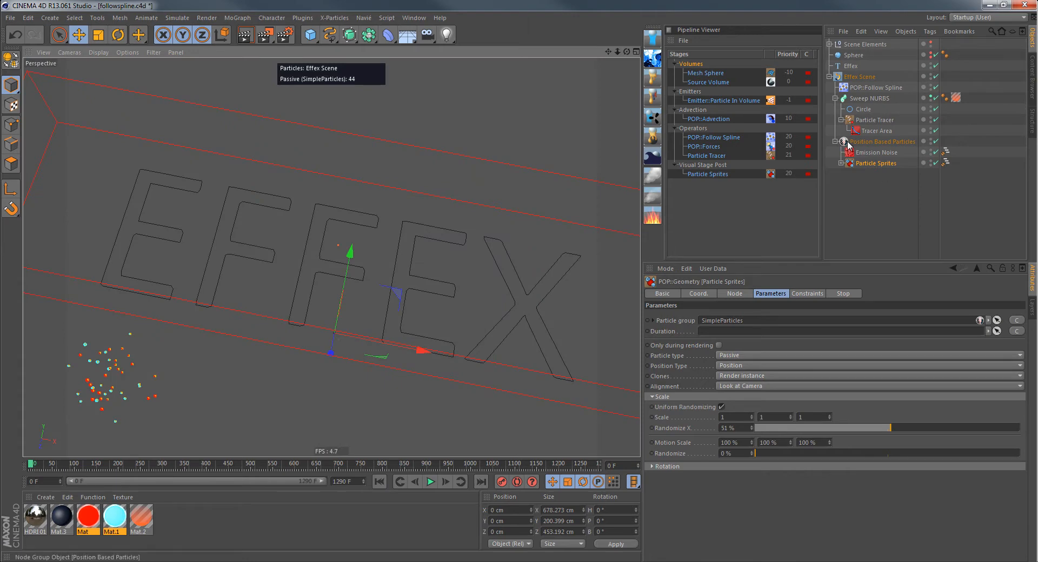
pyautogui.click(835, 98)
pyautogui.click(862, 111)
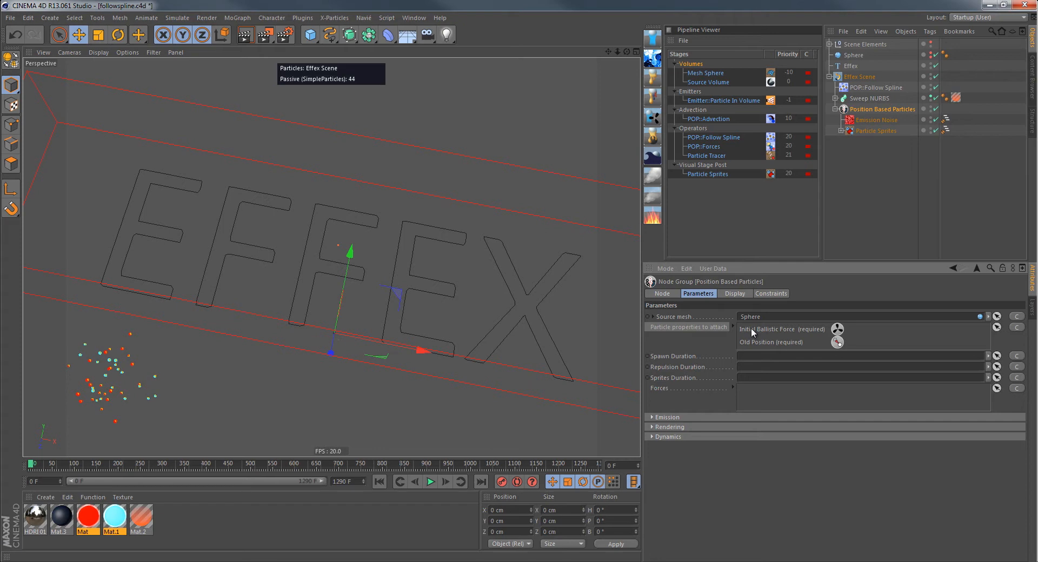
pyautogui.click(1021, 327)
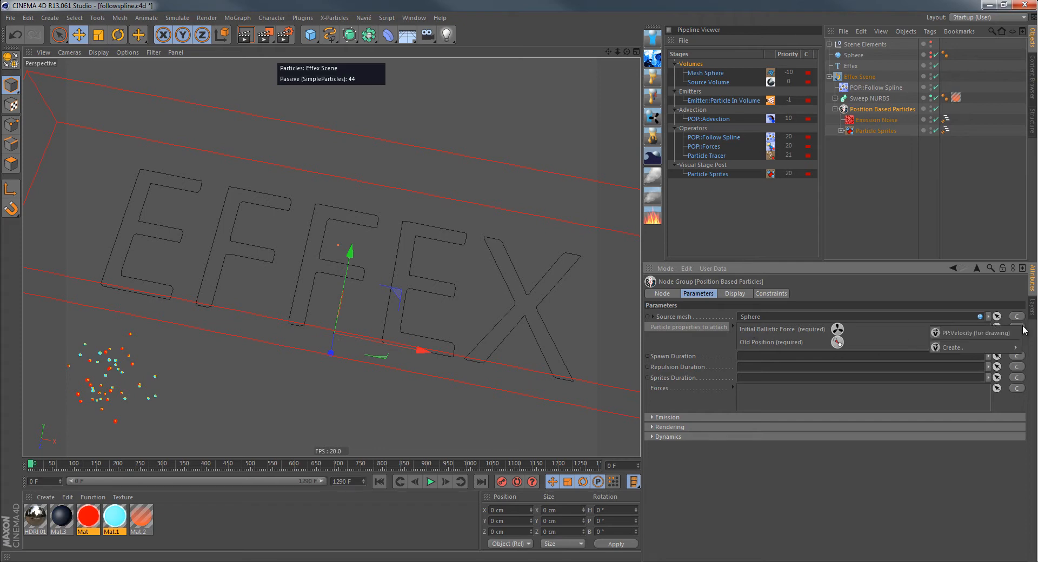
pyautogui.moveTo(1002, 348)
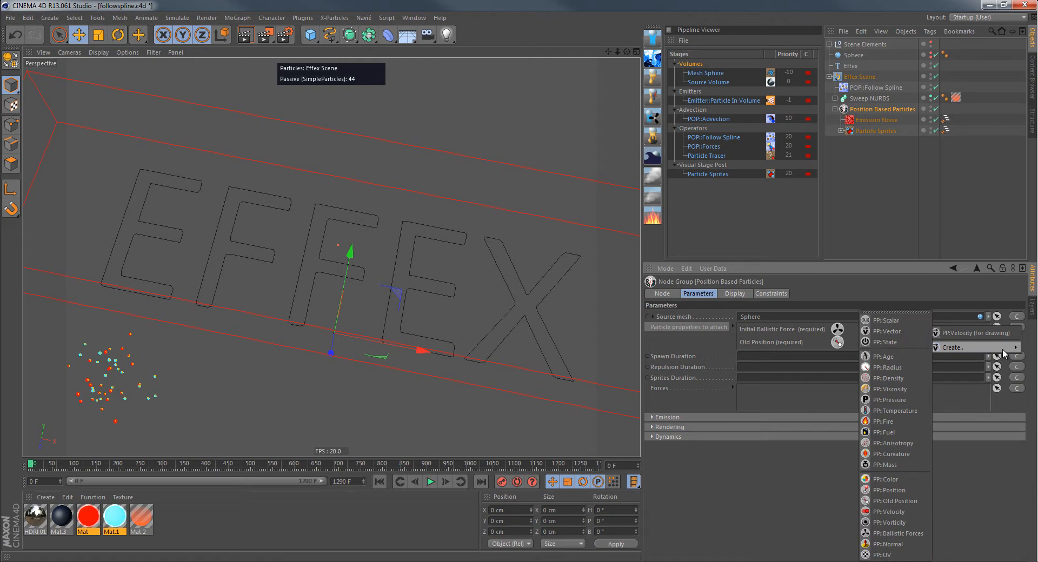
pyautogui.click(884, 359)
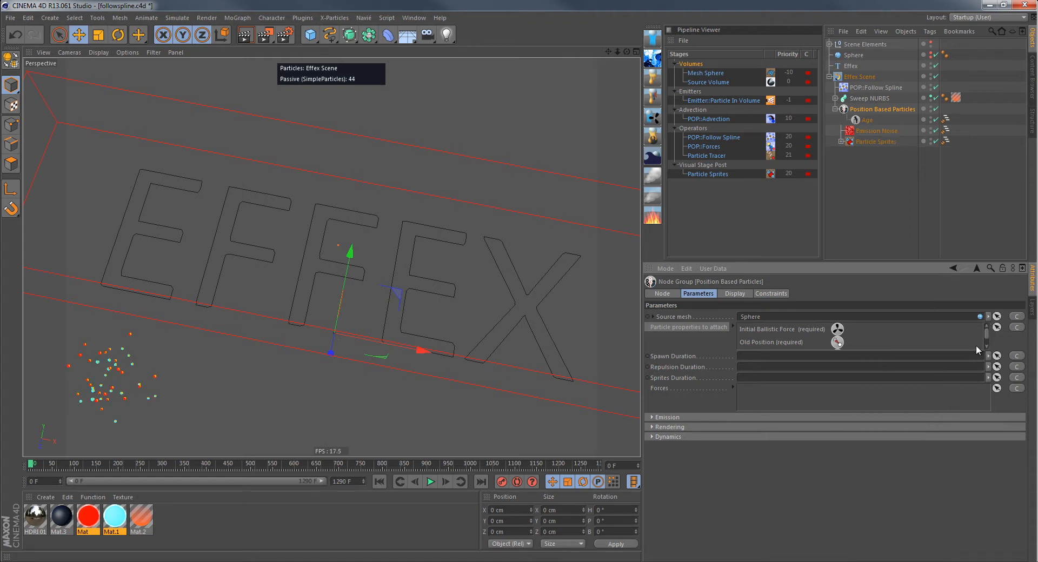
pyautogui.scroll(-1, 987, 333)
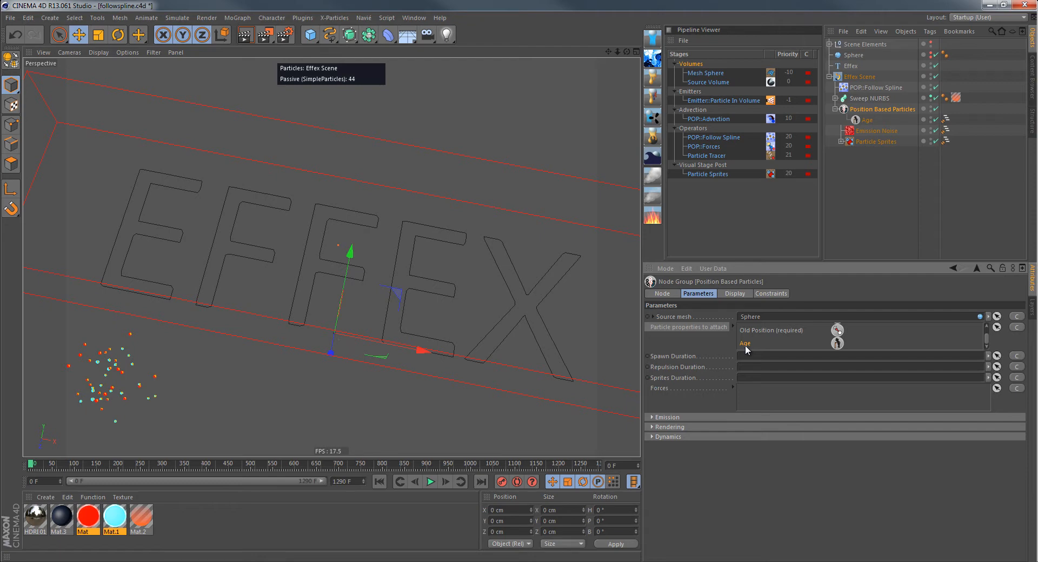
# Step: Open the Age property's initial value, test-play the simulation briefly and return to the first frame
pyautogui.click(867, 119)
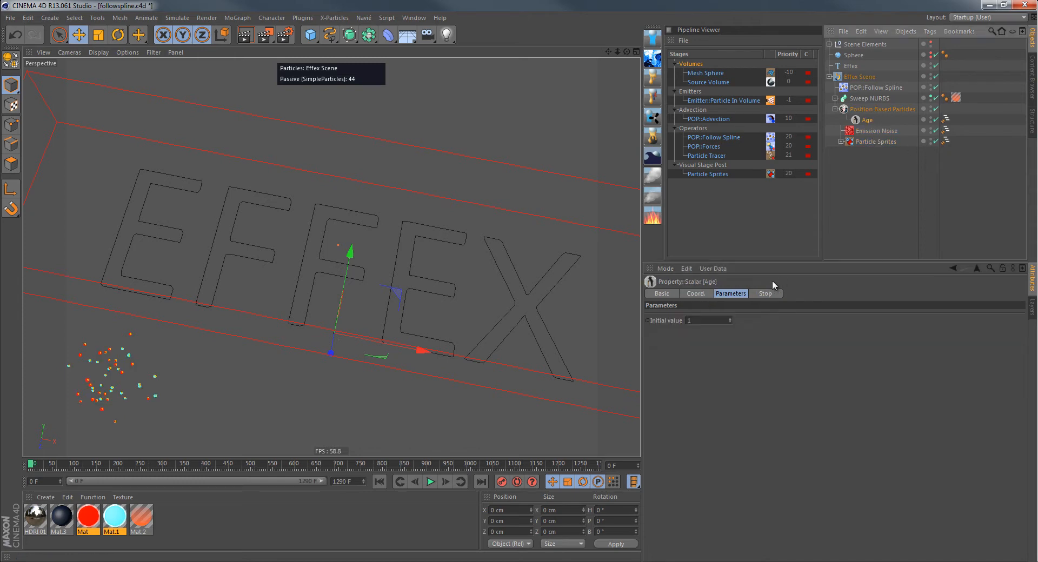
pyautogui.doubleClick(701, 320)
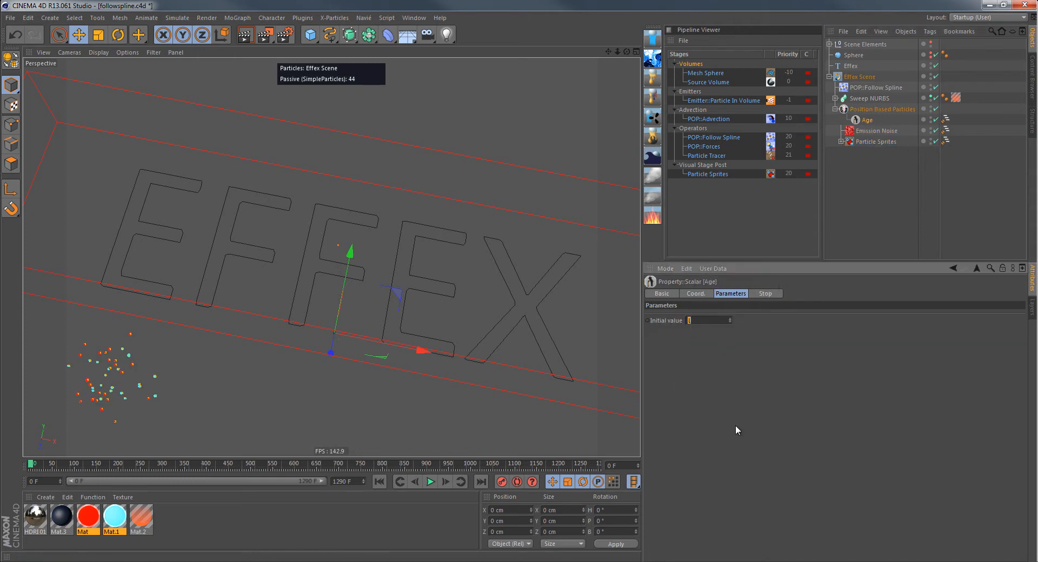
pyautogui.click(433, 485)
pyautogui.click(433, 485)
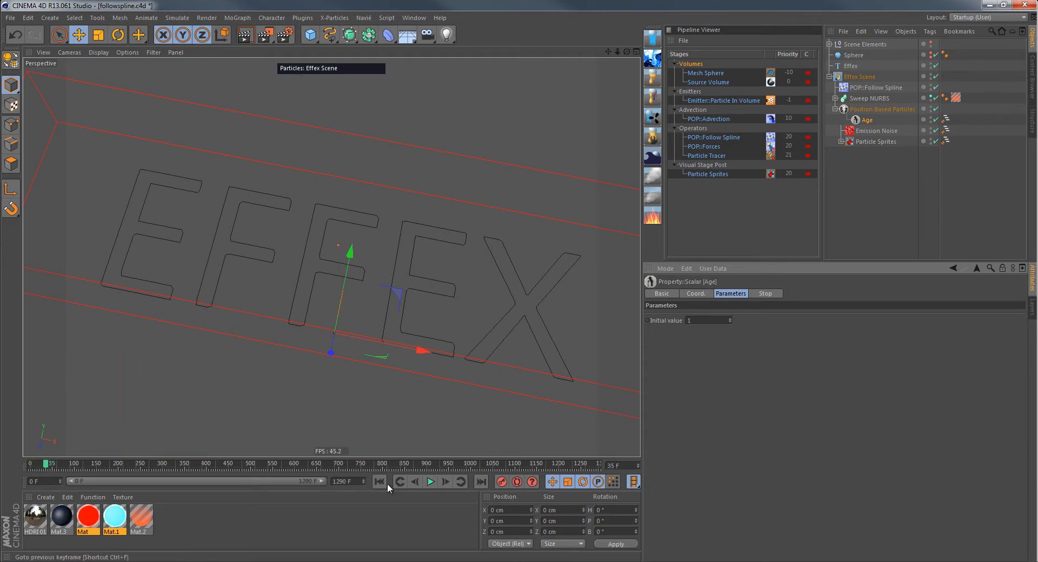
pyautogui.click(380, 482)
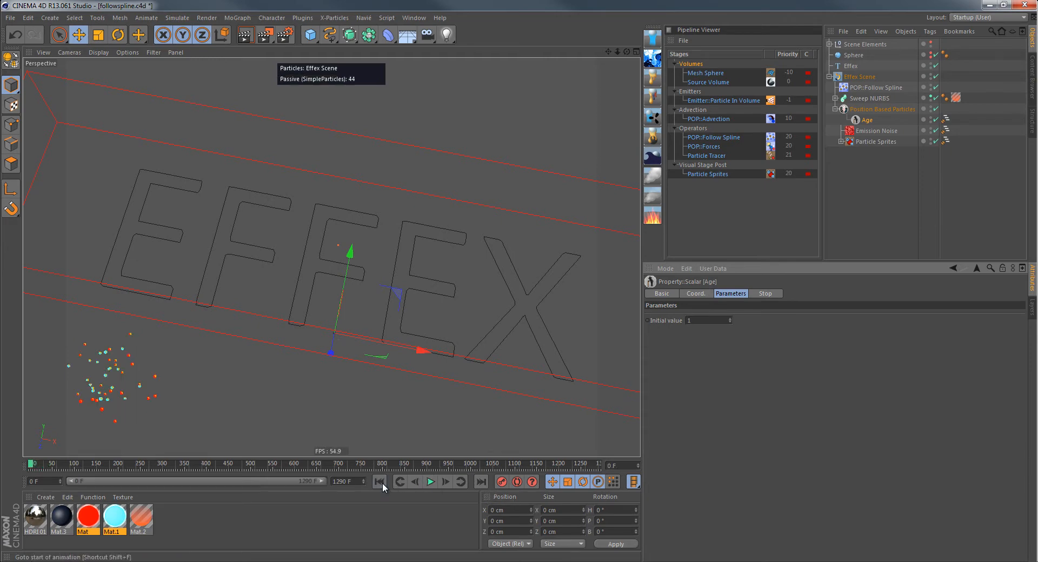
# Step: Set the Age property's initial value to 200 and play the simulation
pyautogui.doubleClick(722, 321)
pyautogui.write('200')
pyautogui.press('Return')
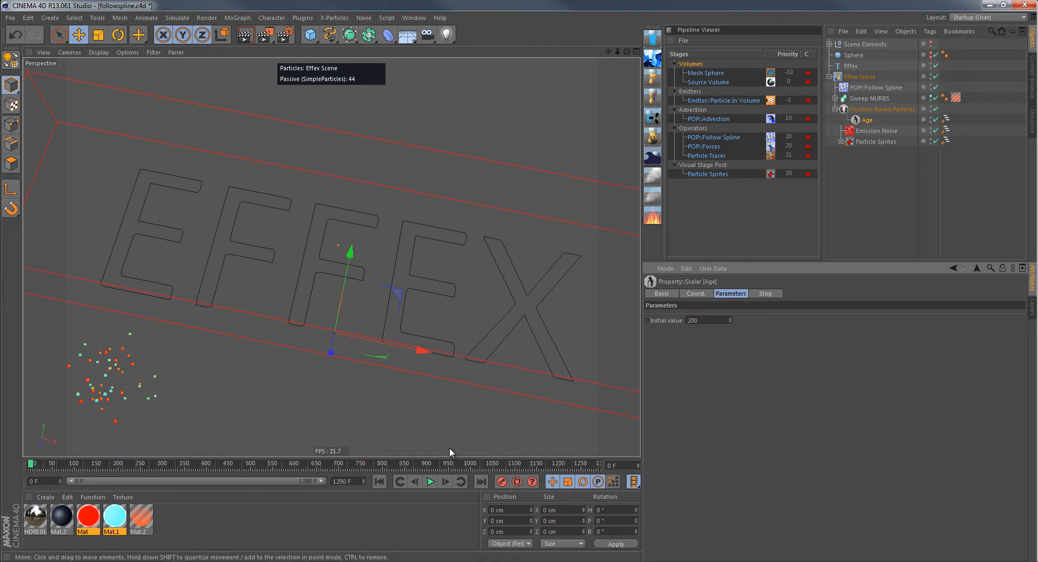
pyautogui.click(429, 482)
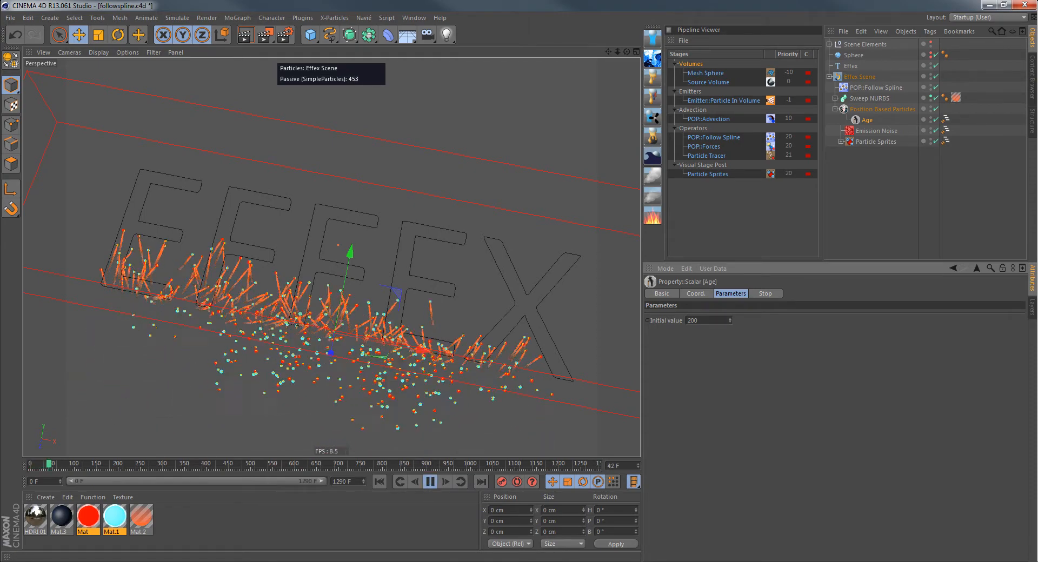
# Step: Disable the Sweep NURBS and Particle Sprites objects during playback, and return the animation to the first frame
pyautogui.click(935, 98)
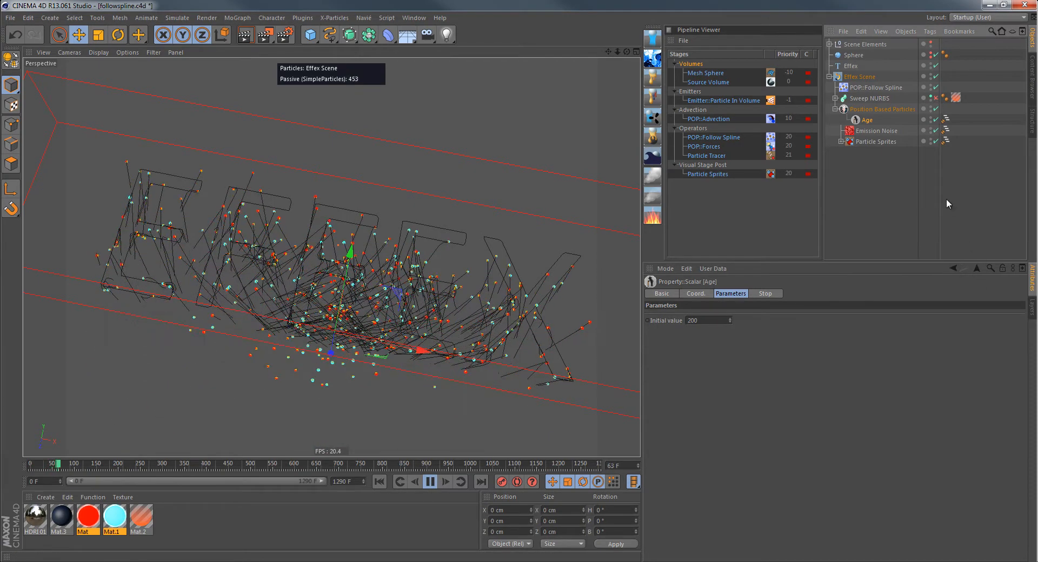
pyautogui.click(935, 141)
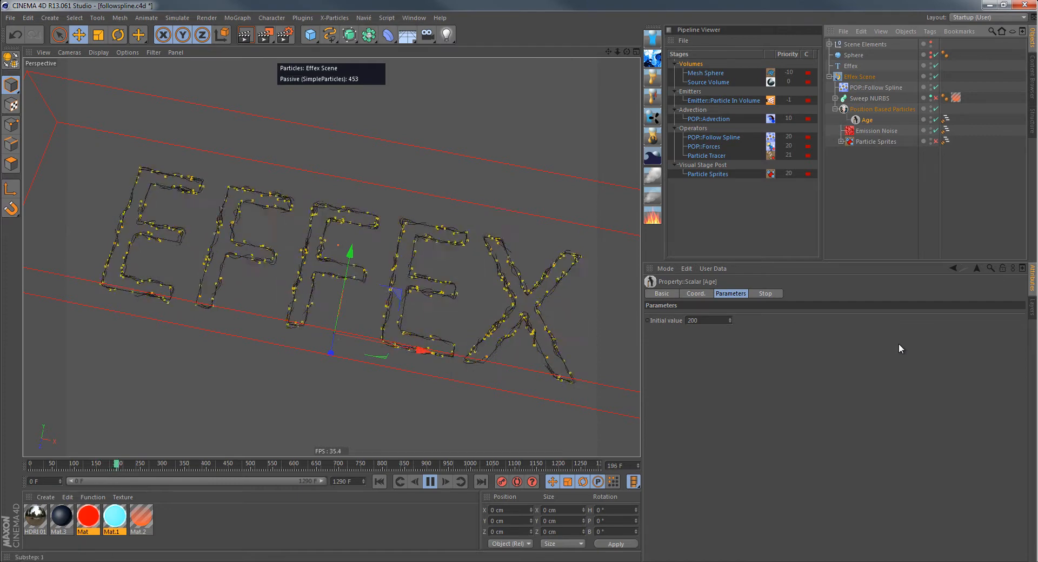
pyautogui.click(427, 482)
pyautogui.click(380, 481)
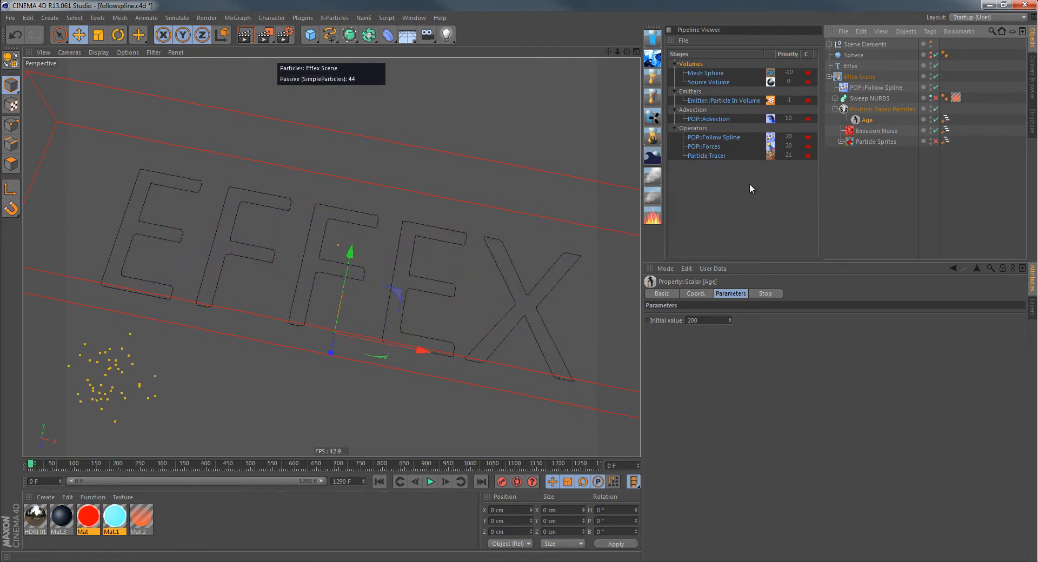
# Step: Add a POP::Particle Converter operator and place it inside the Effex Scene
pyautogui.click(834, 109)
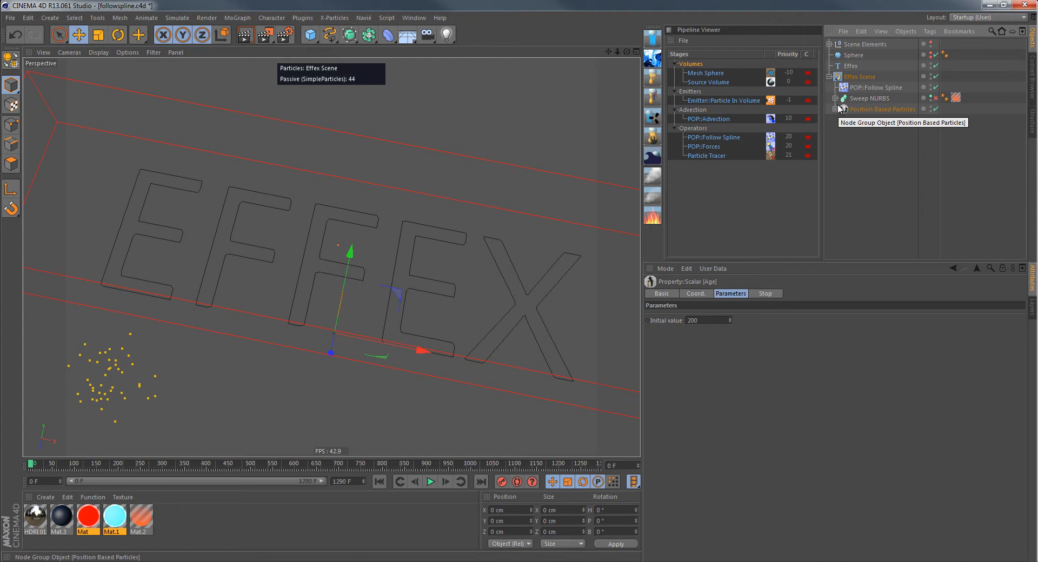
pyautogui.click(364, 18)
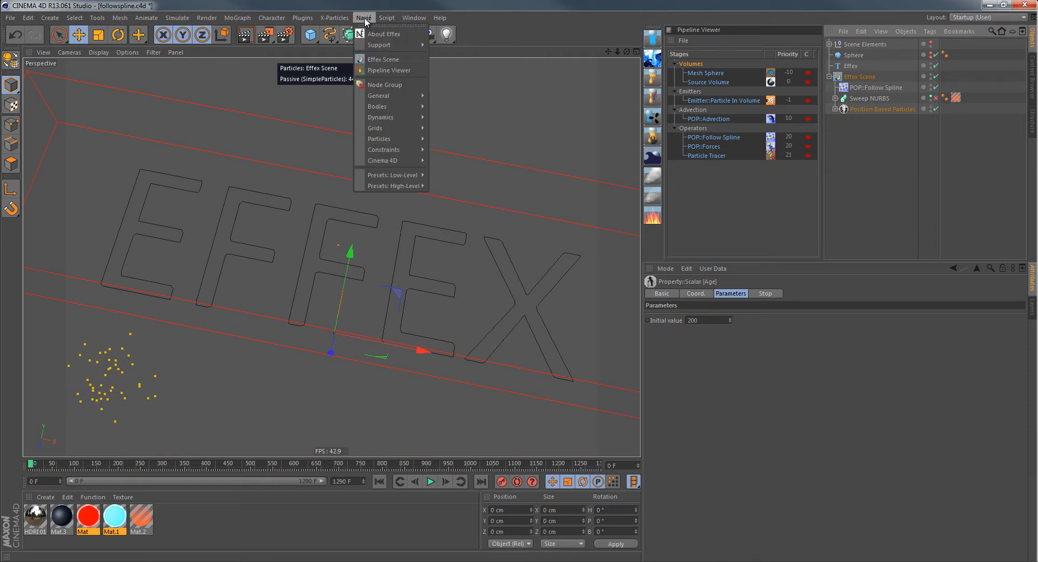
pyautogui.moveTo(410, 139)
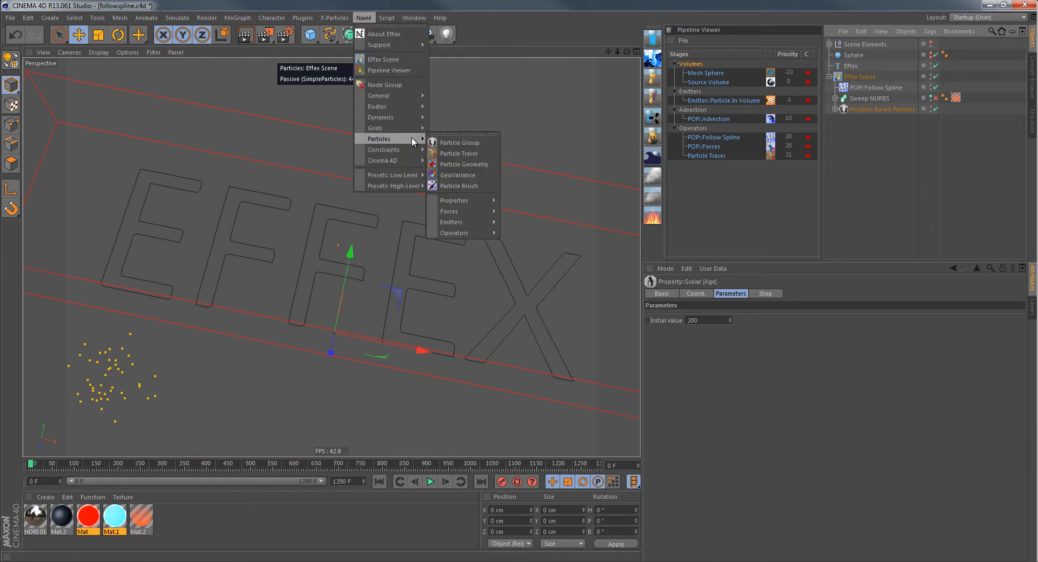
pyautogui.moveTo(476, 234)
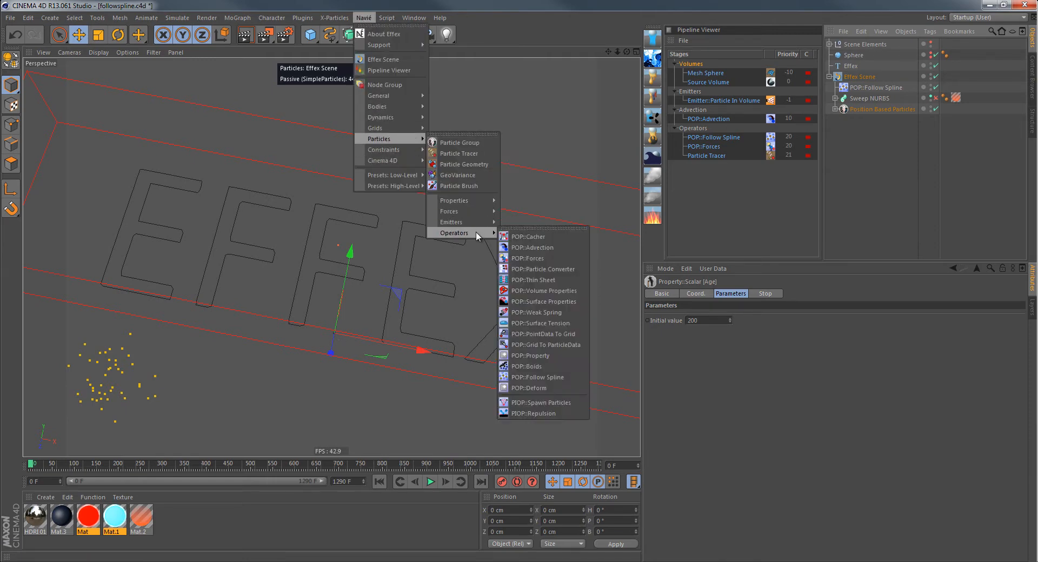
pyautogui.click(543, 269)
pyautogui.moveTo(856, 43); pyautogui.dragTo(856, 95)
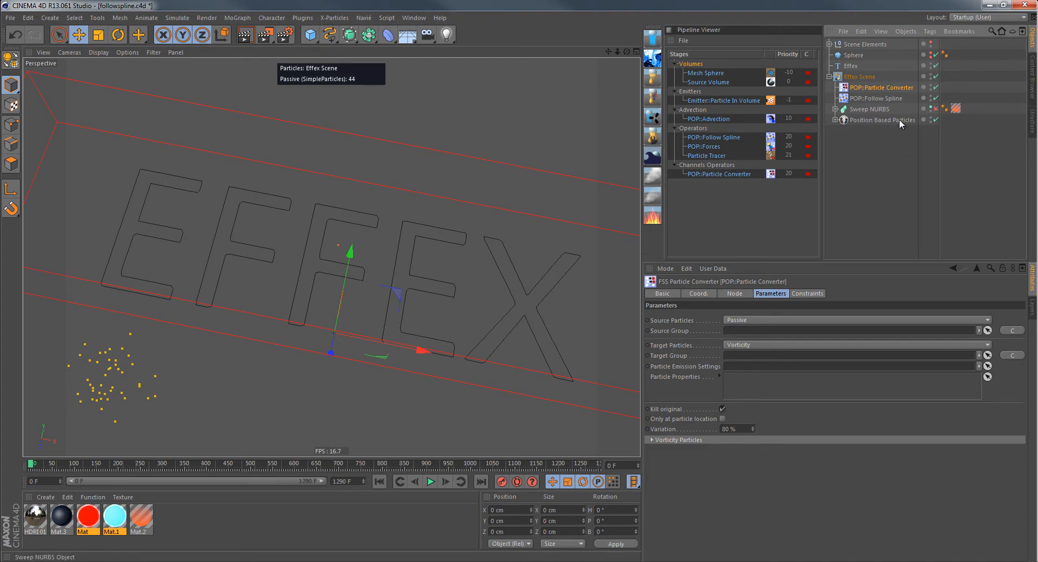
# Step: Assign the SimpleParticles group as the Particle Converter's source group
pyautogui.click(1012, 330)
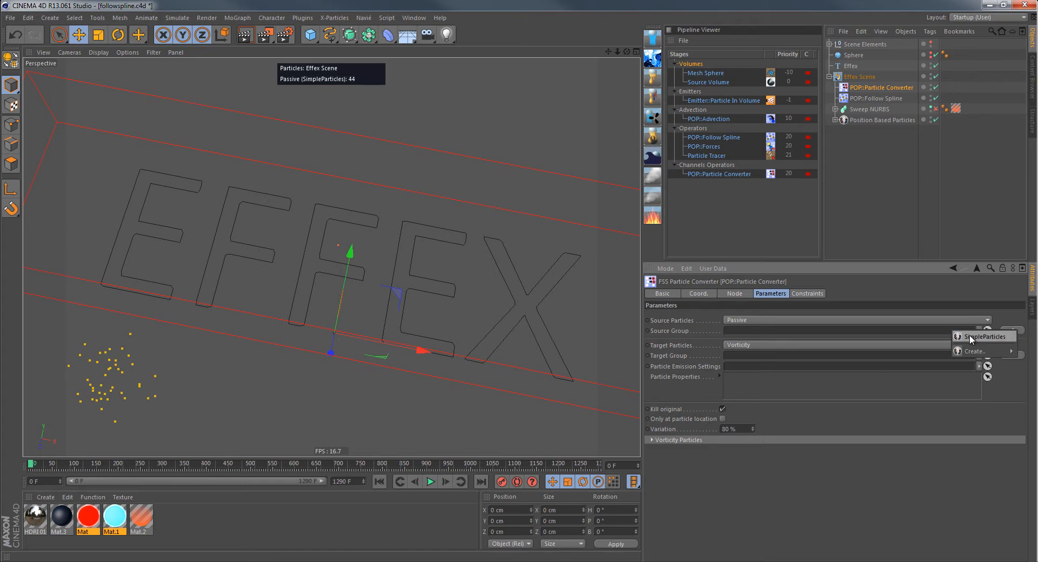
pyautogui.click(1007, 293)
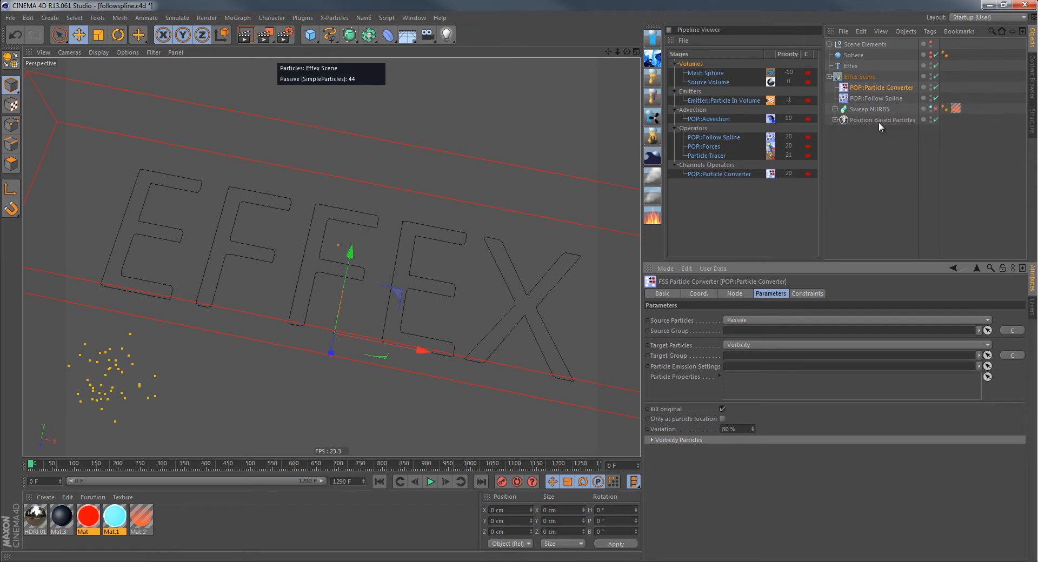
pyautogui.moveTo(888, 120); pyautogui.dragTo(776, 332)
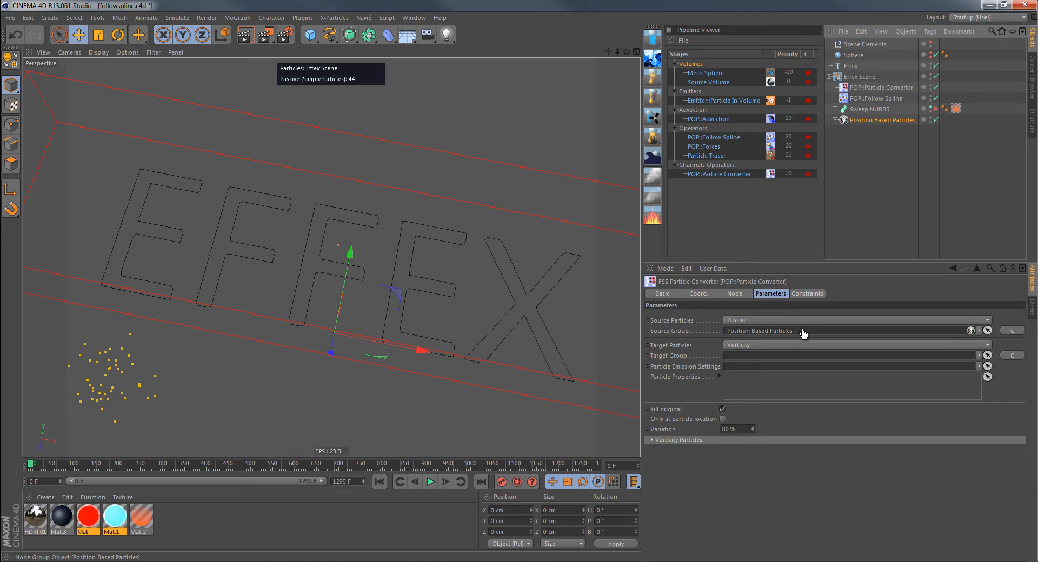
pyautogui.hotkey('ctrl', 'z')
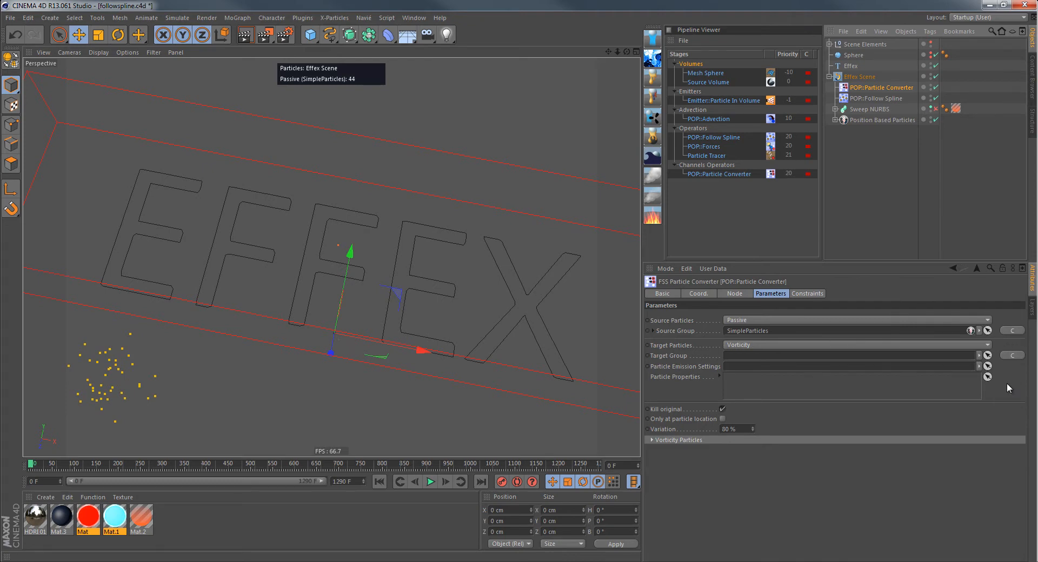
# Step: Set the Particle Converter's target particles to Liquid and its target group to SimpleParticles
pyautogui.click(687, 347)
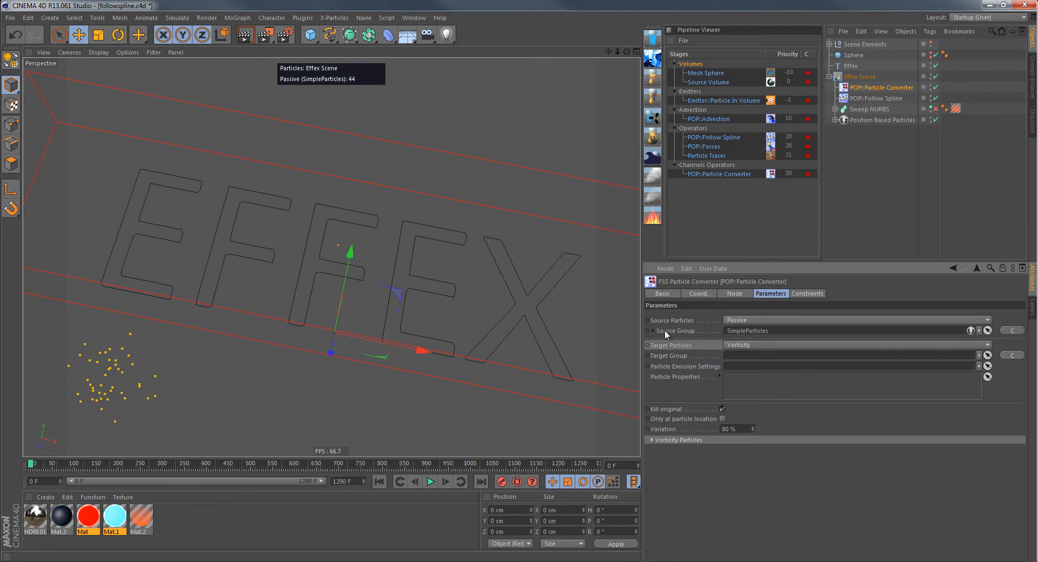
pyautogui.click(769, 342)
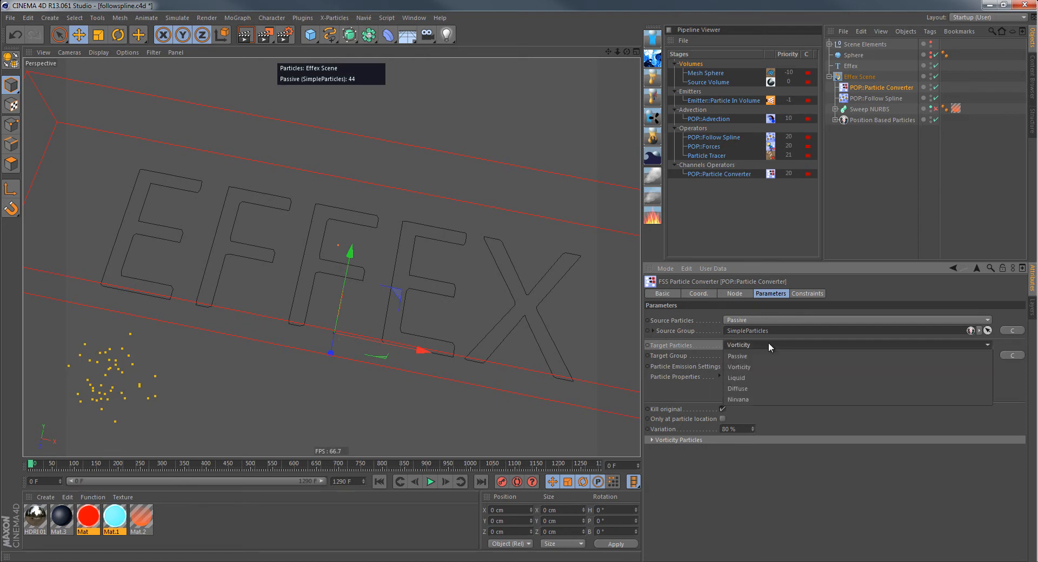
pyautogui.click(793, 381)
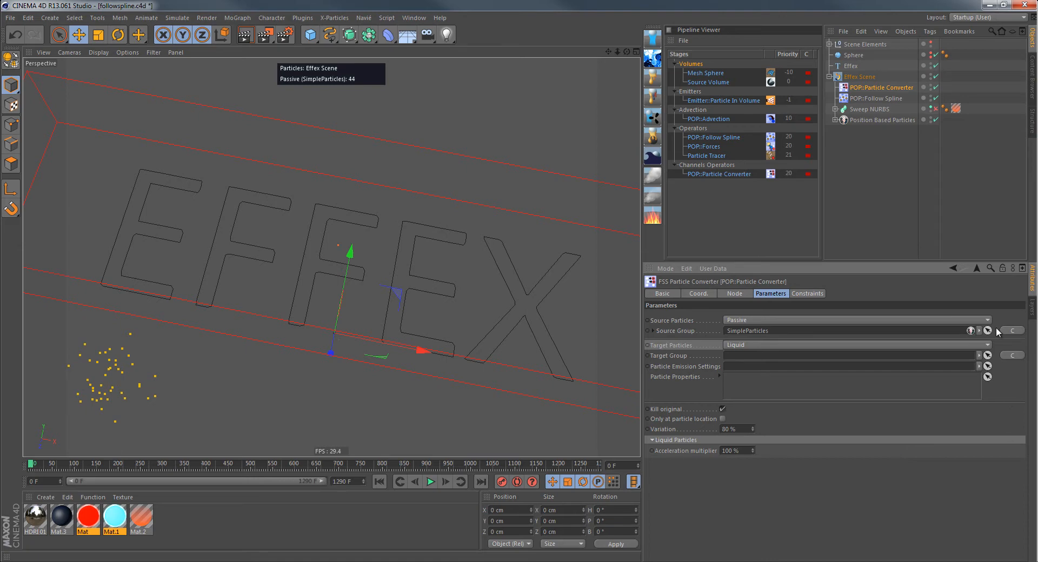
pyautogui.click(1018, 356)
pyautogui.click(979, 362)
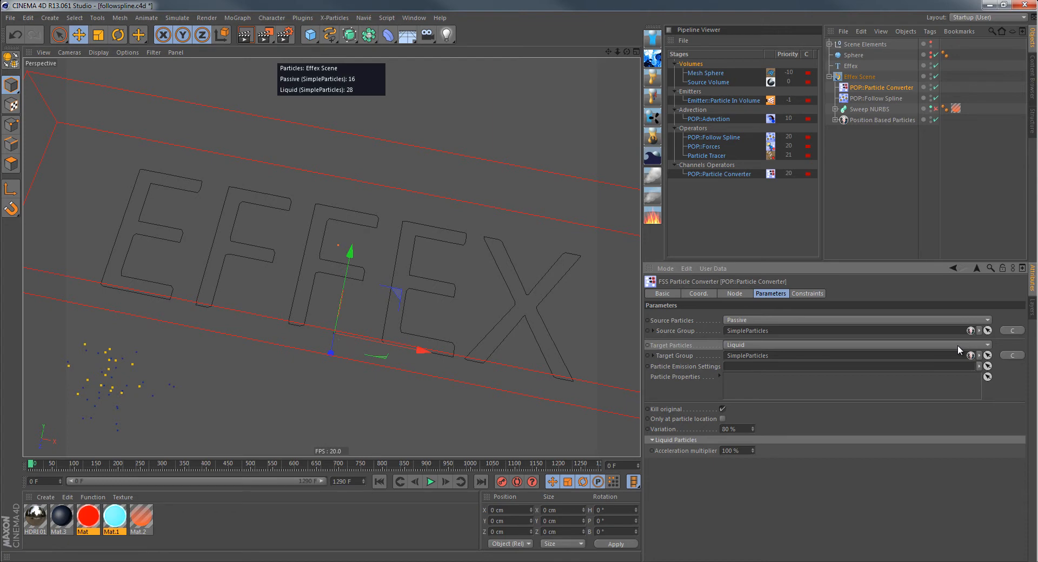
# Step: Add the high-level Liquid - FLIP dynamics preset and place it inside the Effex Scene
pyautogui.click(363, 18)
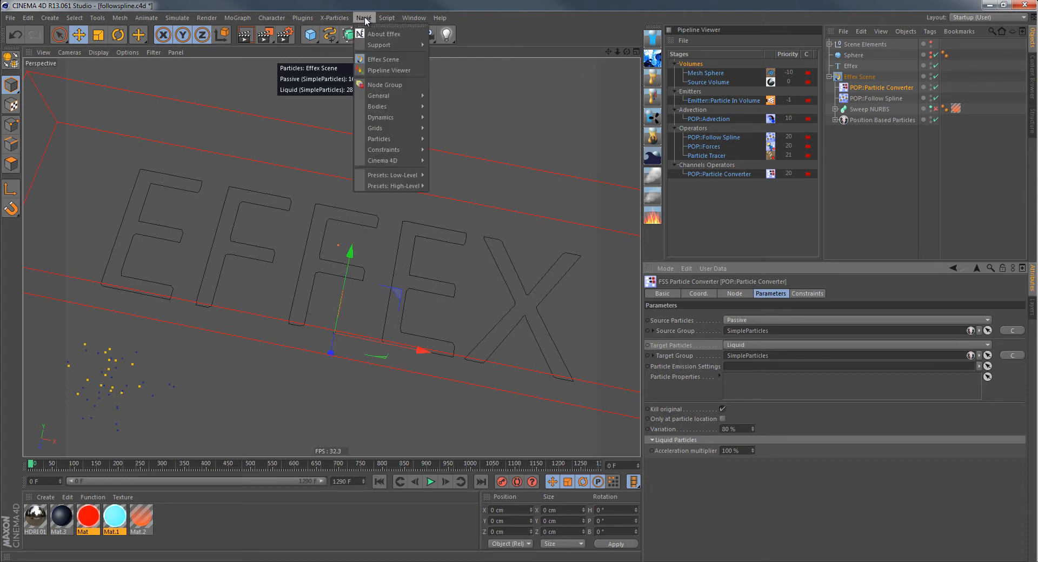
pyautogui.moveTo(407, 186)
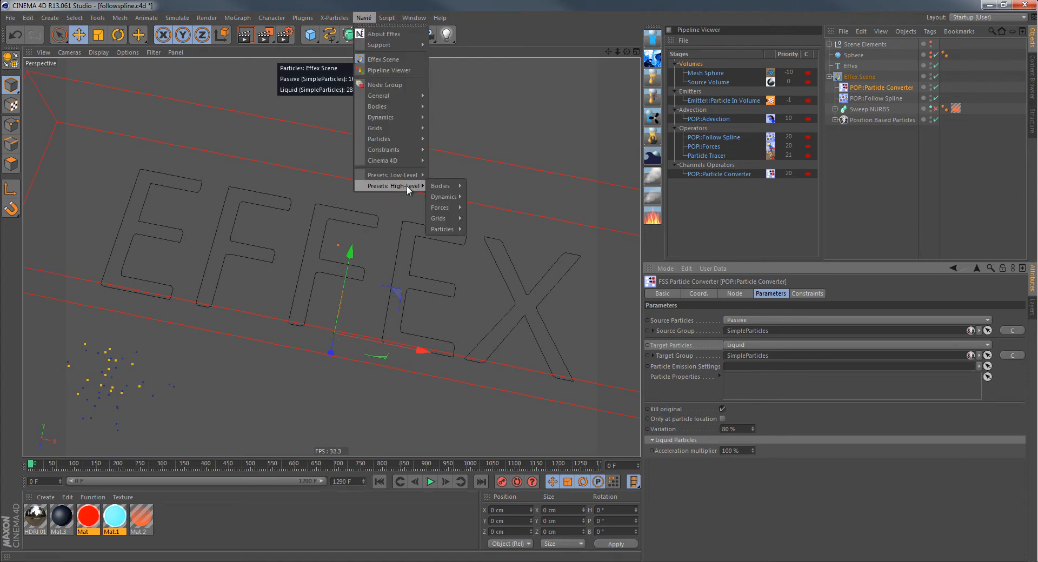
pyautogui.moveTo(440, 186)
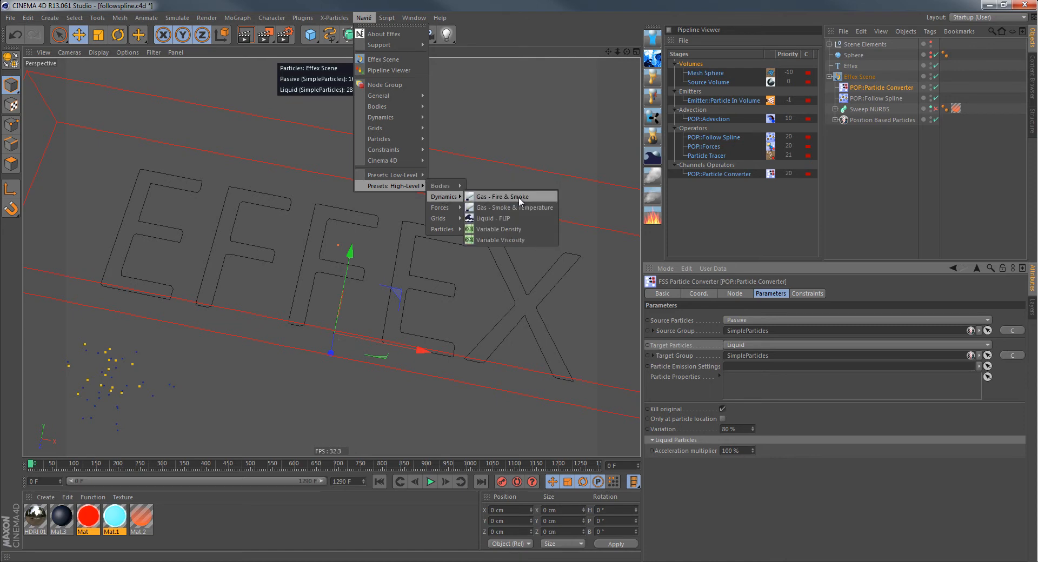
pyautogui.click(490, 218)
pyautogui.moveTo(855, 42); pyautogui.dragTo(859, 88)
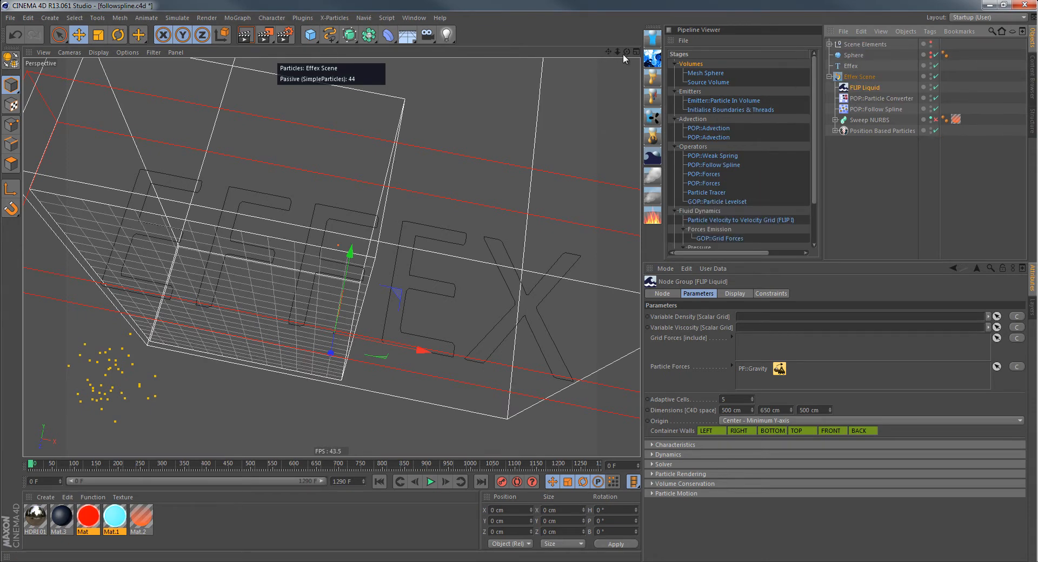
# Step: Resize the FLIP Liquid container around the text to dimensions of 529 × 320 × 181 cm
pyautogui.moveTo(626, 53); pyautogui.dragTo(523, 281)
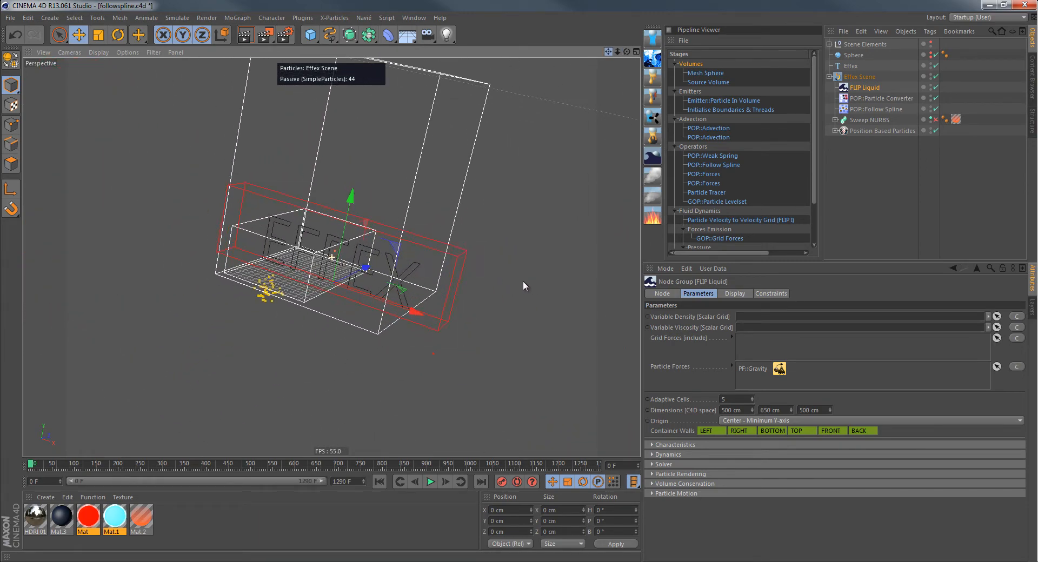
pyautogui.moveTo(625, 50); pyautogui.dragTo(519, 281)
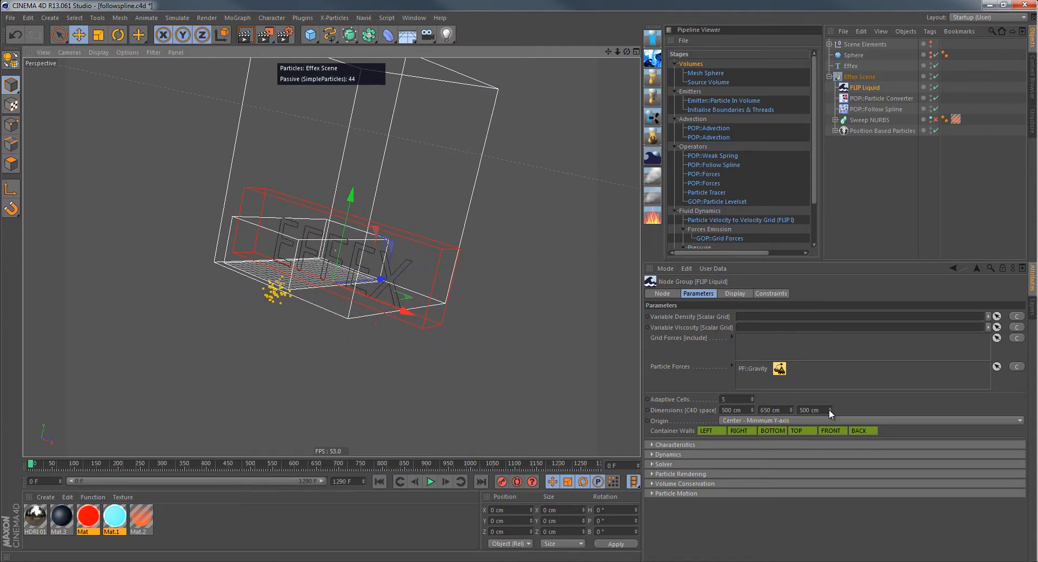
pyautogui.moveTo(829, 409); pyautogui.dragTo(830, 415)
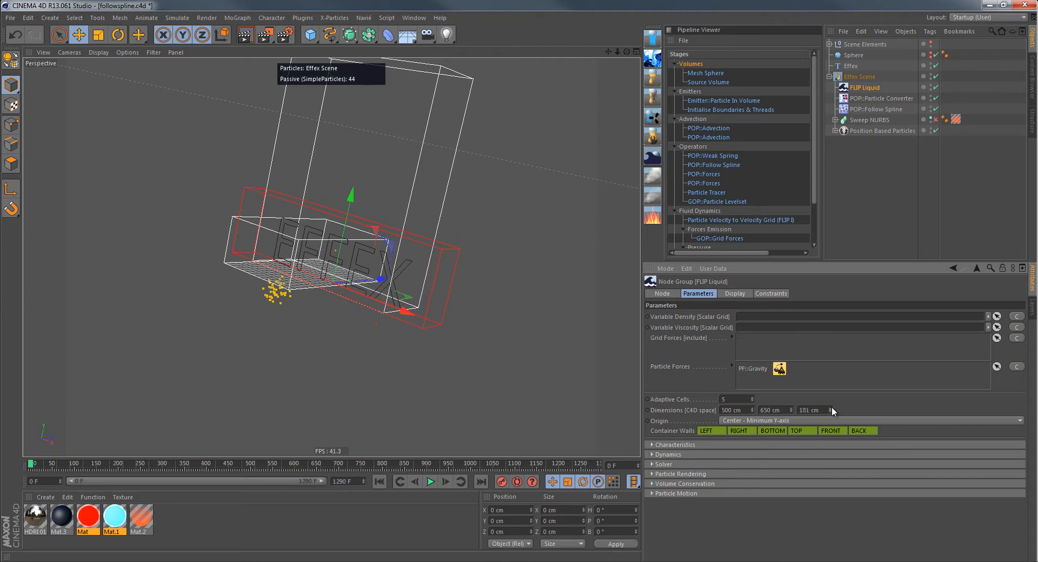
pyautogui.moveTo(626, 51); pyautogui.dragTo(521, 282)
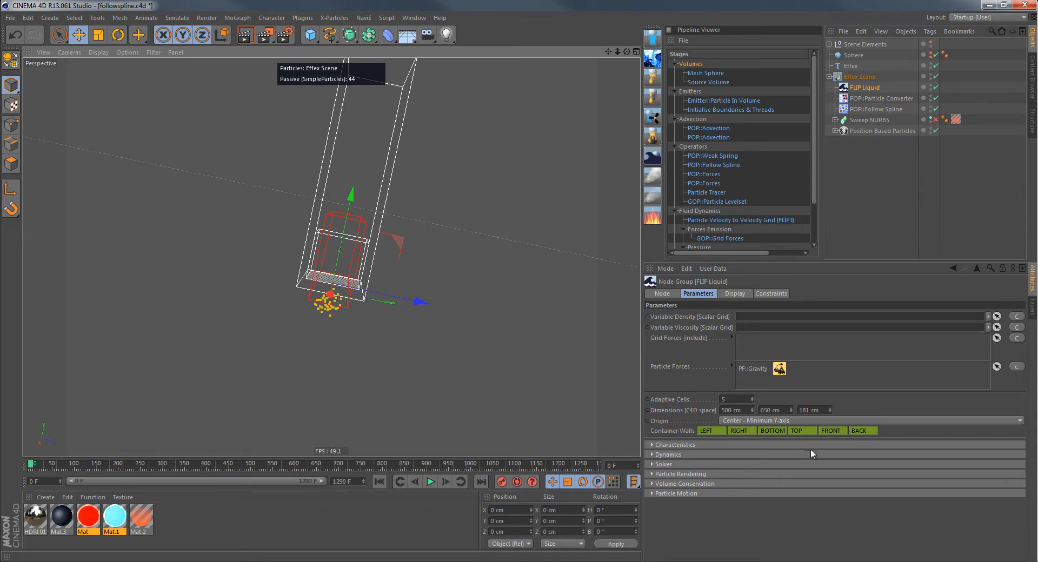
pyautogui.moveTo(792, 411)
pyautogui.mouseDown()
pyautogui.moveTo(789, 429)
pyautogui.moveTo(793, 400)
pyautogui.moveTo(791, 411)
pyautogui.mouseUp()
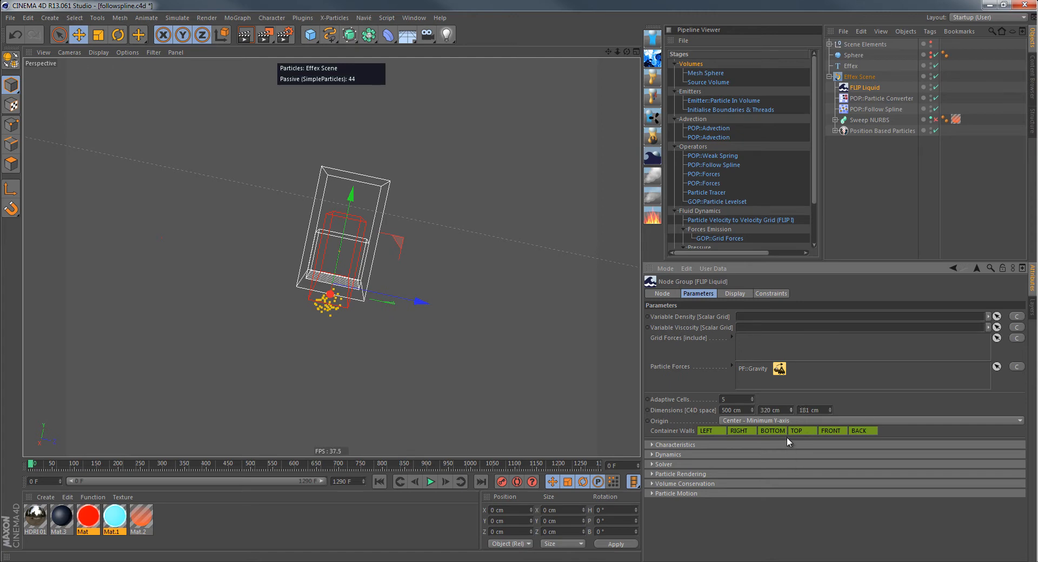
pyautogui.moveTo(627, 51); pyautogui.dragTo(520, 280)
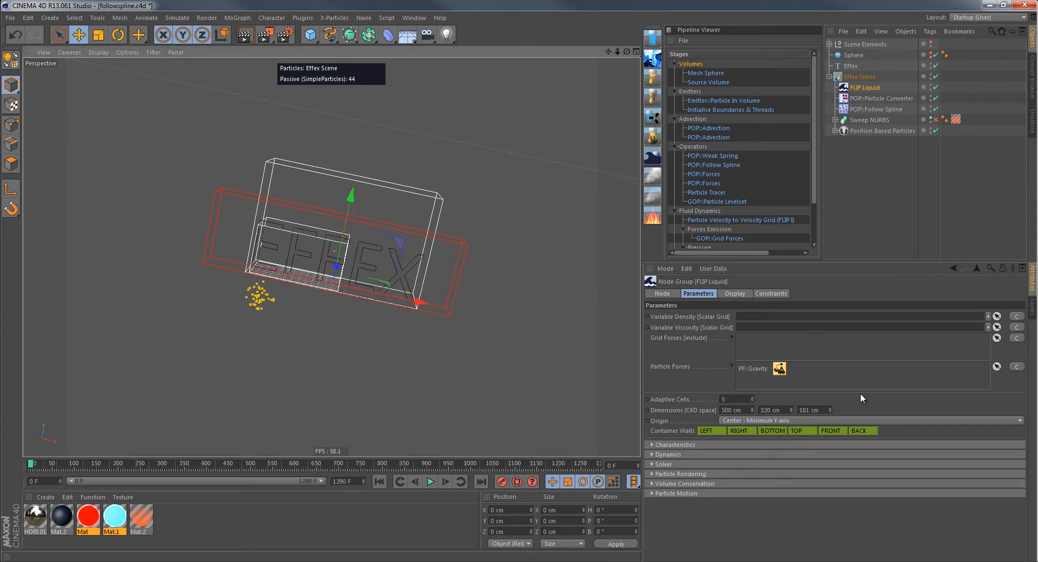
pyautogui.moveTo(752, 411); pyautogui.dragTo(755, 413)
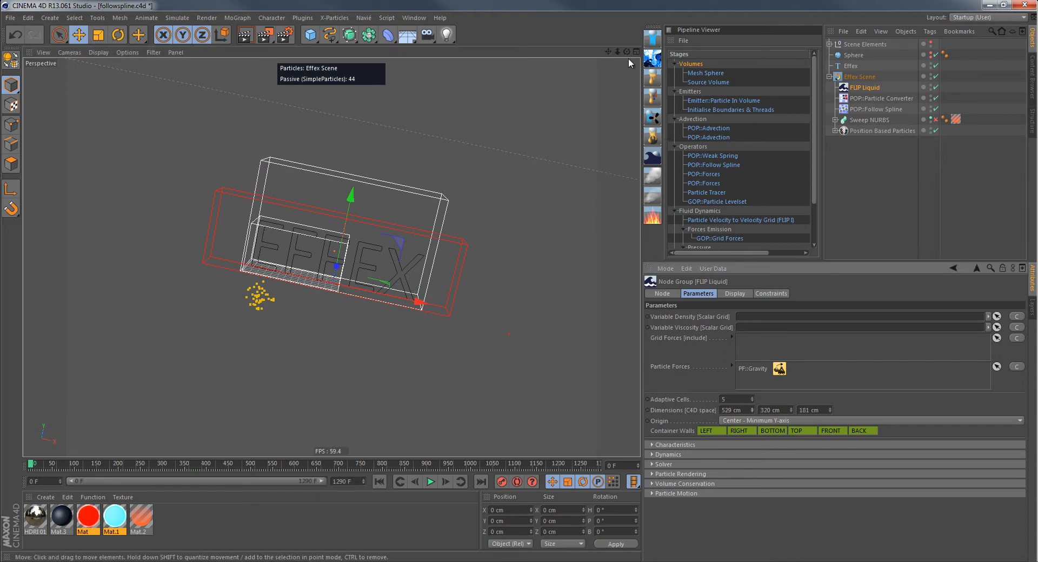
# Step: Move the FLIP Liquid container down to a Y position of about -43.6 cm
pyautogui.moveTo(627, 51); pyautogui.dragTo(519, 279)
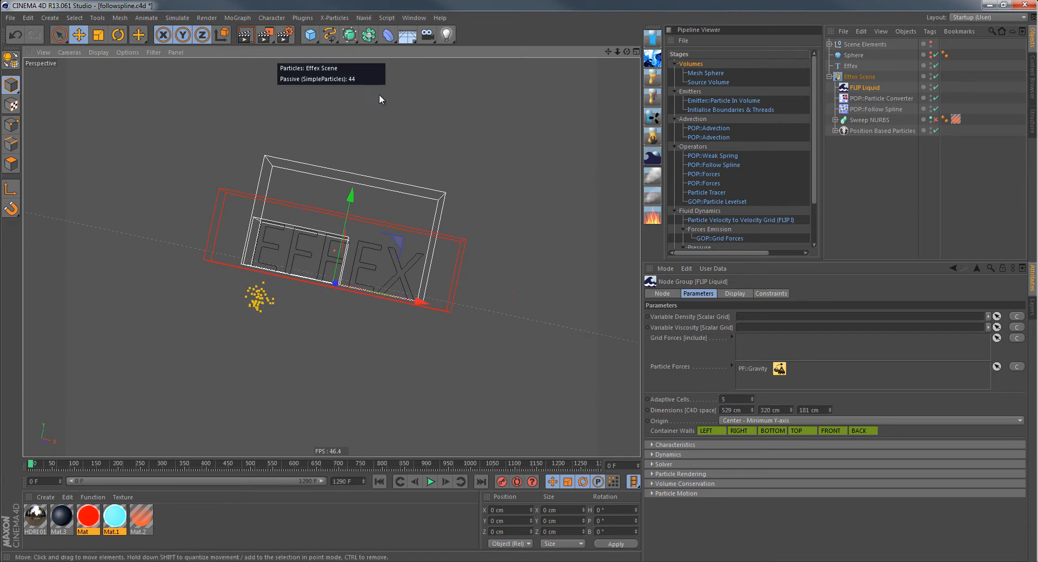
pyautogui.moveTo(348, 200); pyautogui.dragTo(347, 215)
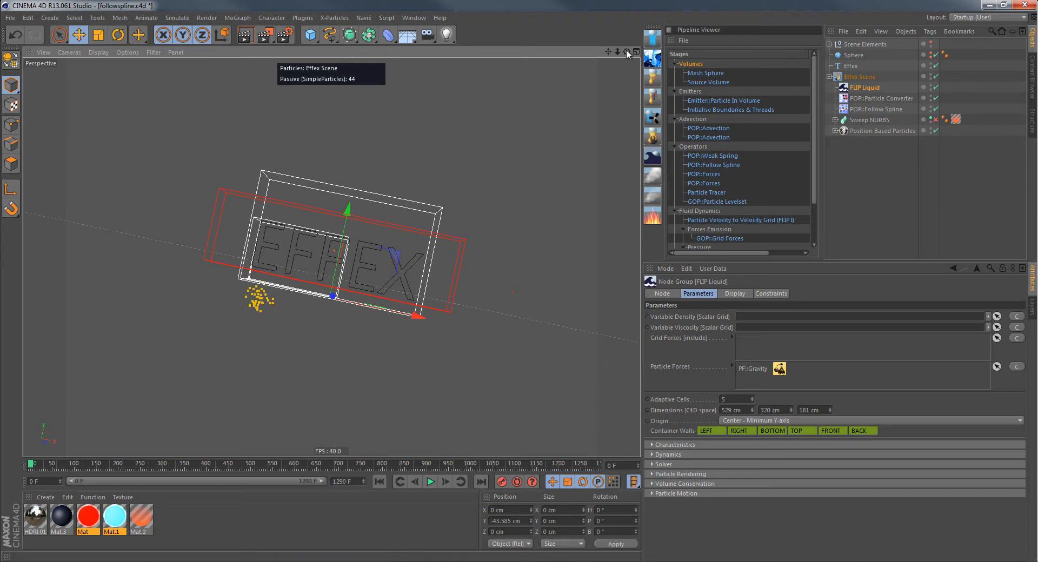
pyautogui.moveTo(627, 51); pyautogui.dragTo(520, 281)
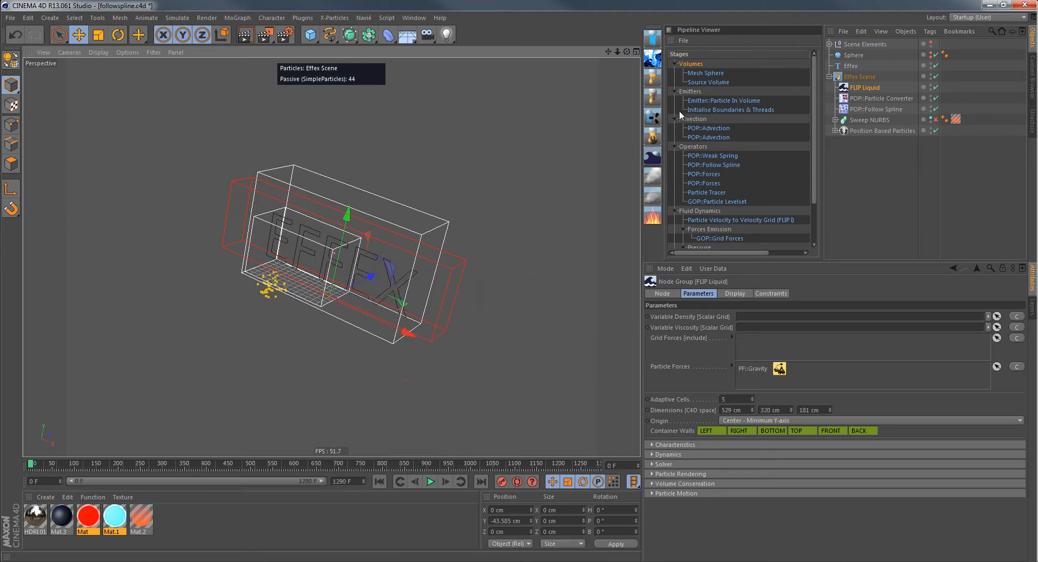
# Step: Assign the FLIP Liquid's Particle Group as the Particle Converter's target group
pyautogui.click(864, 99)
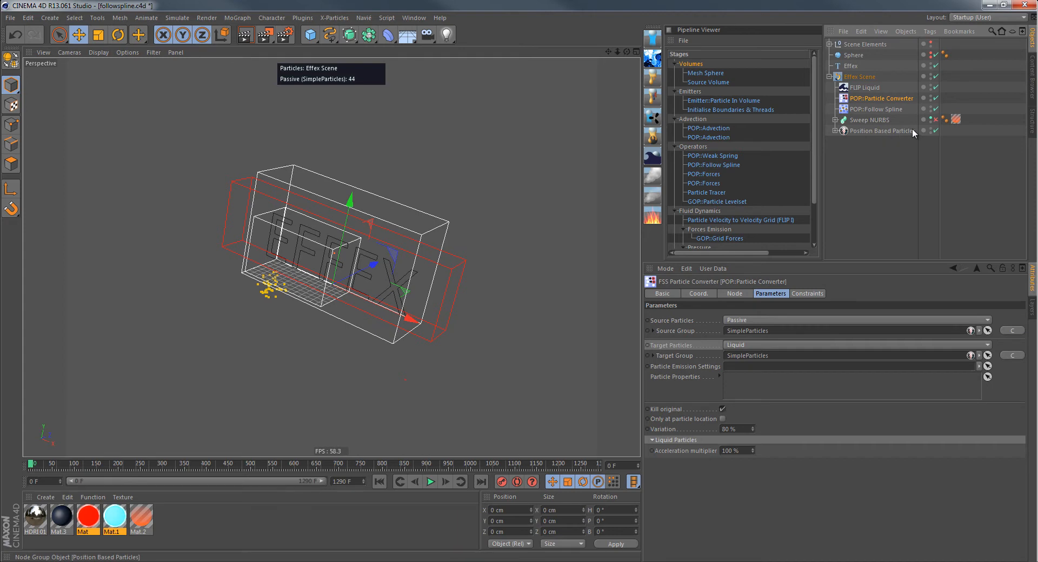
pyautogui.click(861, 90)
pyautogui.moveTo(865, 102); pyautogui.dragTo(793, 359)
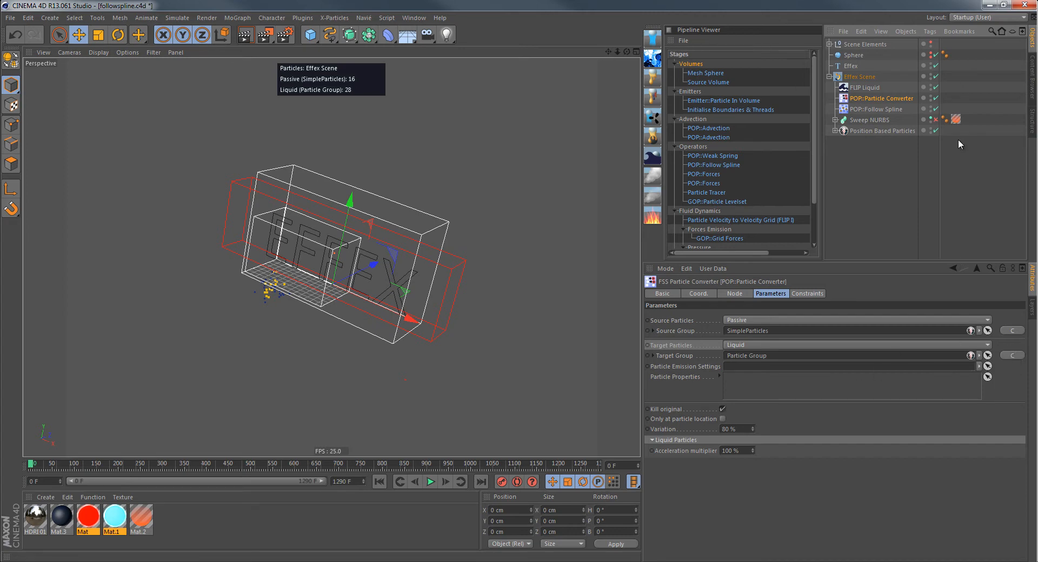
# Step: Play the simulation to check the particle conversion with FLIP Liquid selected, and return to the first frame
pyautogui.click(862, 87)
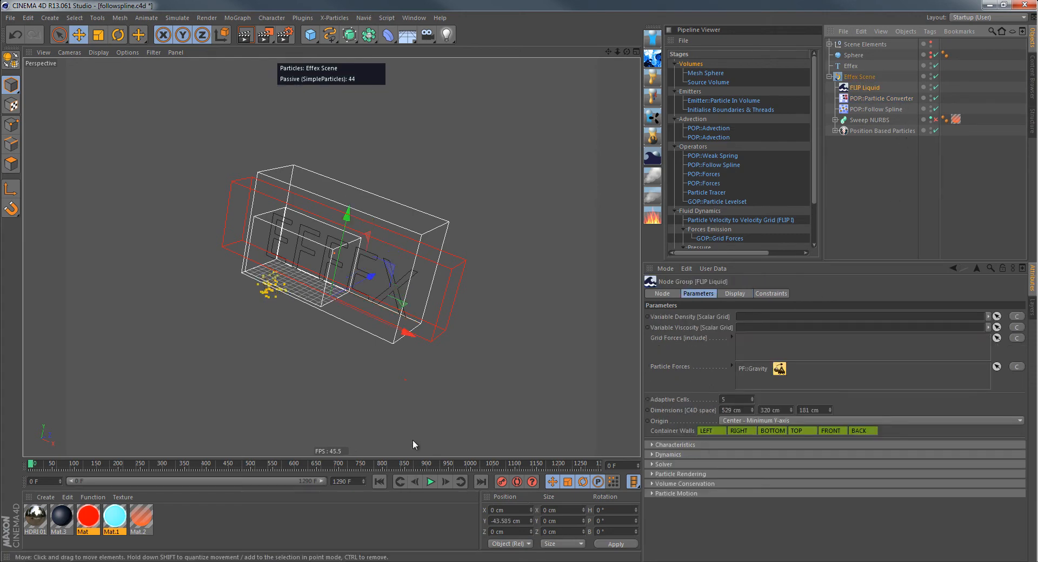
pyautogui.click(432, 482)
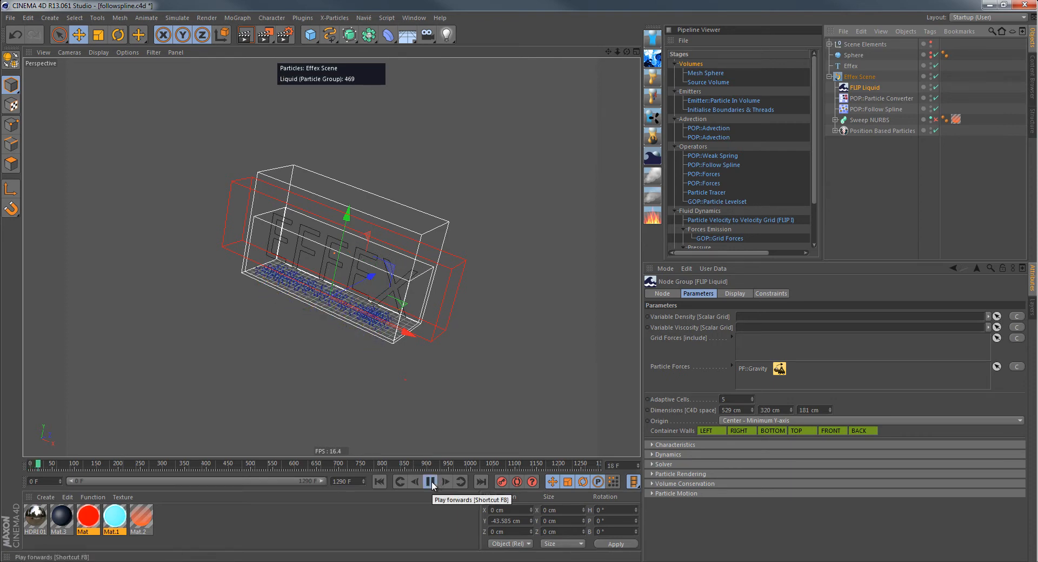
pyautogui.click(432, 481)
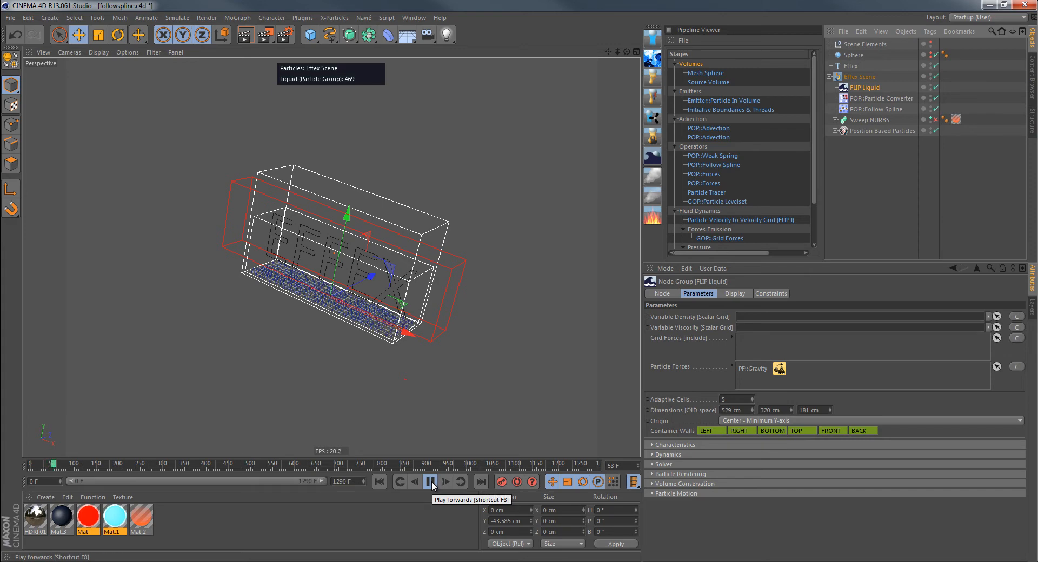
pyautogui.click(383, 481)
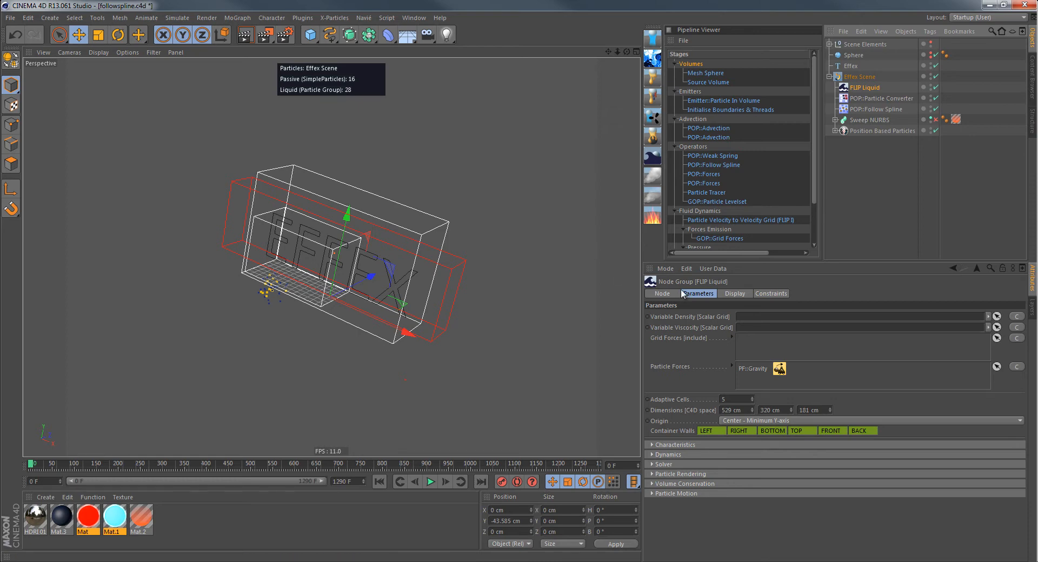
# Step: Create a PCS::Attribute constraint for the Particle Converter
pyautogui.click(881, 98)
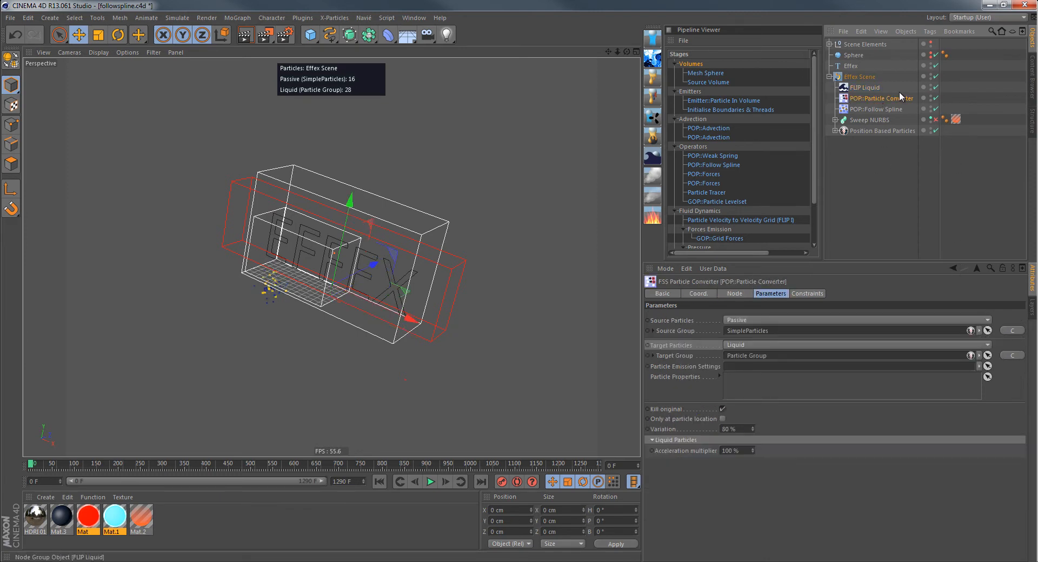
pyautogui.click(816, 295)
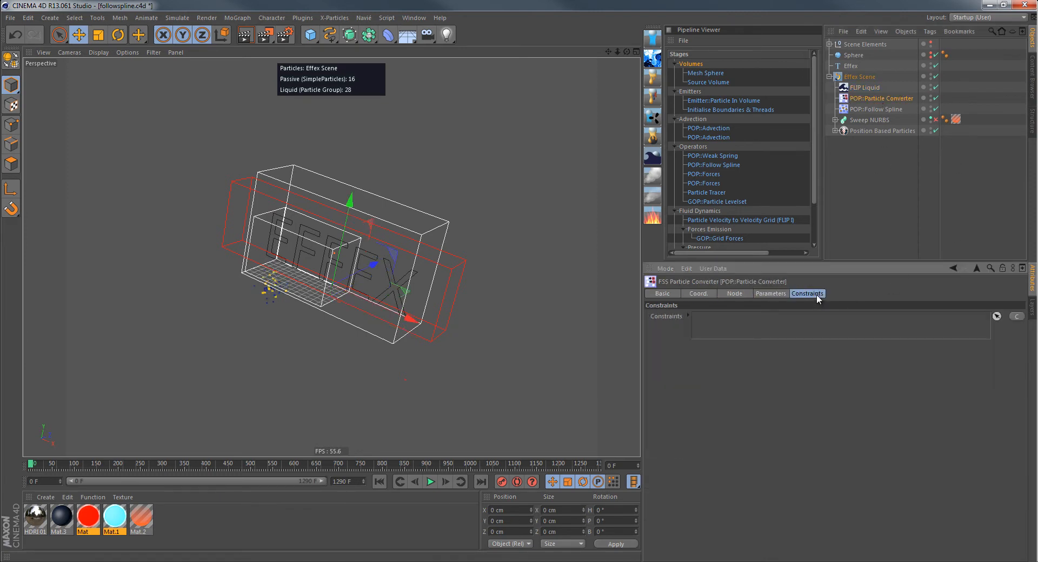
pyautogui.click(1016, 317)
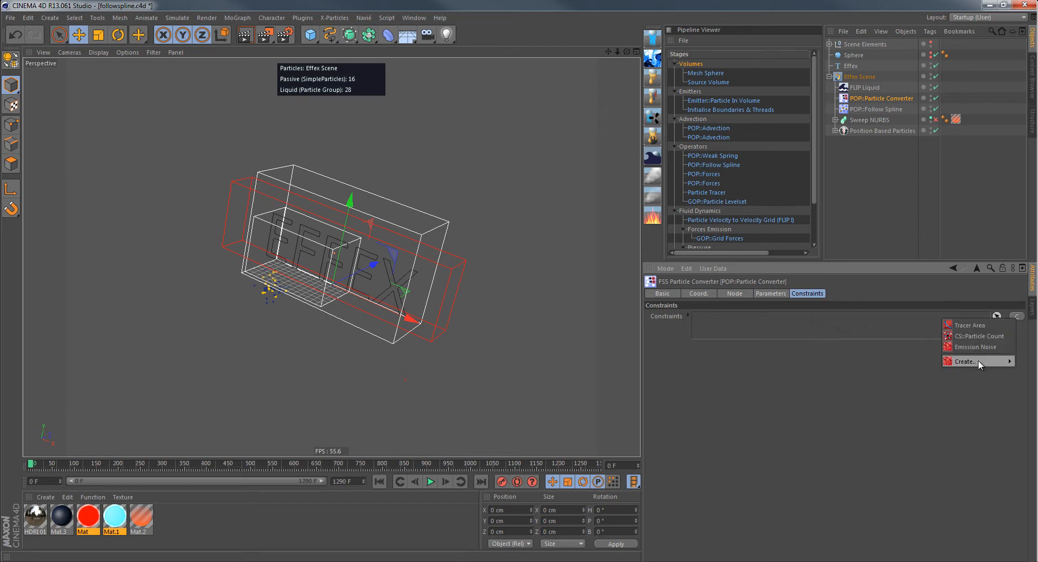
pyautogui.moveTo(978, 361)
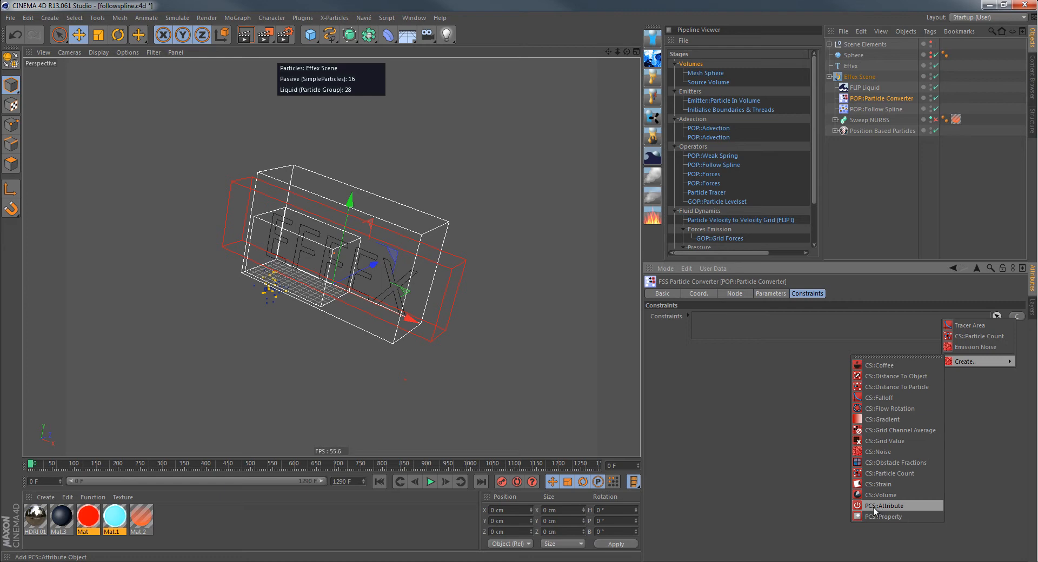
pyautogui.click(897, 507)
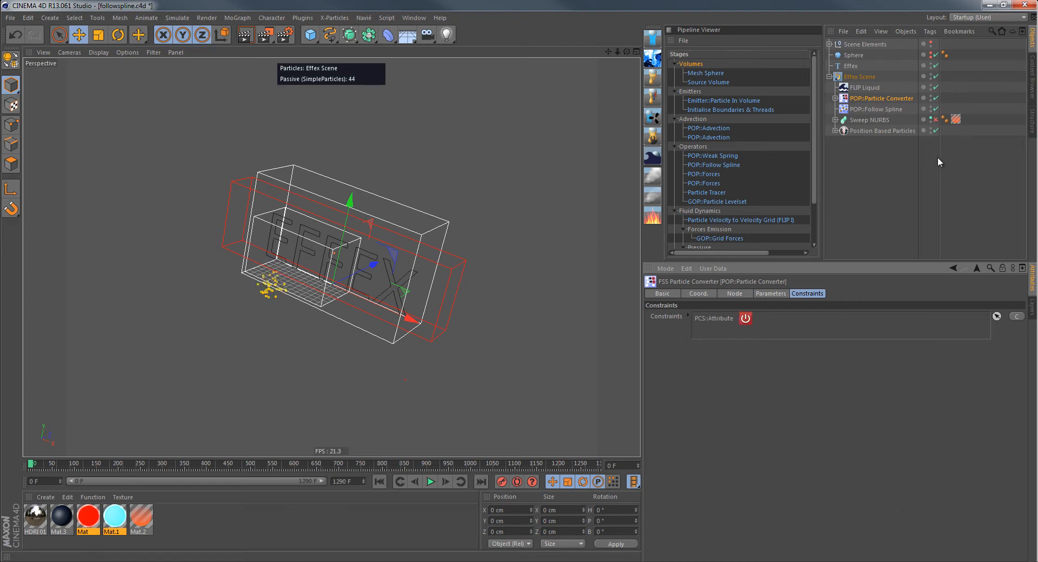
# Step: Set the PCS::Attribute constraint's attribute to Alive with Invert enabled, and test the playback before returning to the first frame
pyautogui.doubleClick(722, 318)
pyautogui.click(835, 98)
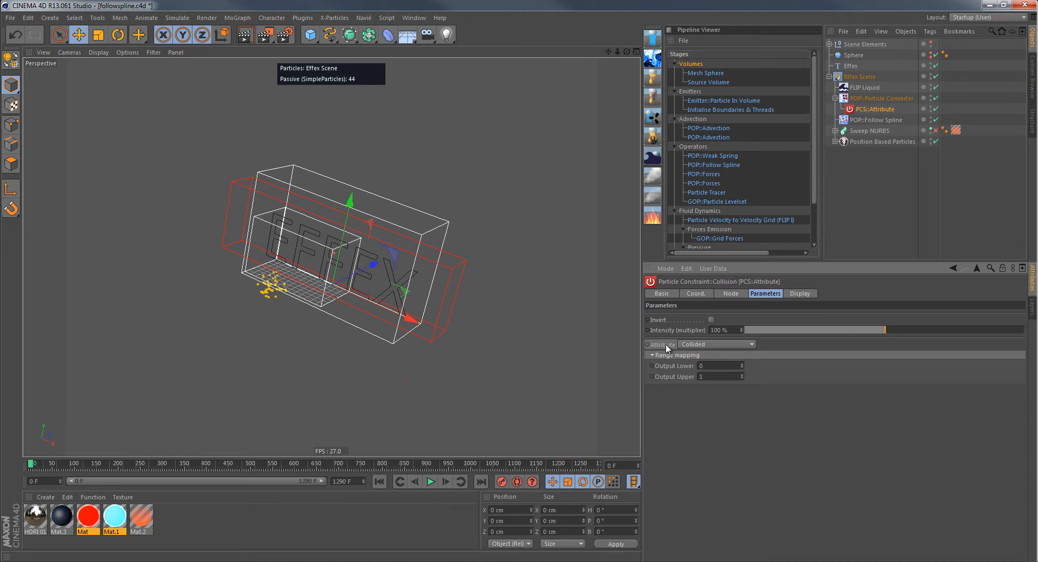
pyautogui.click(690, 345)
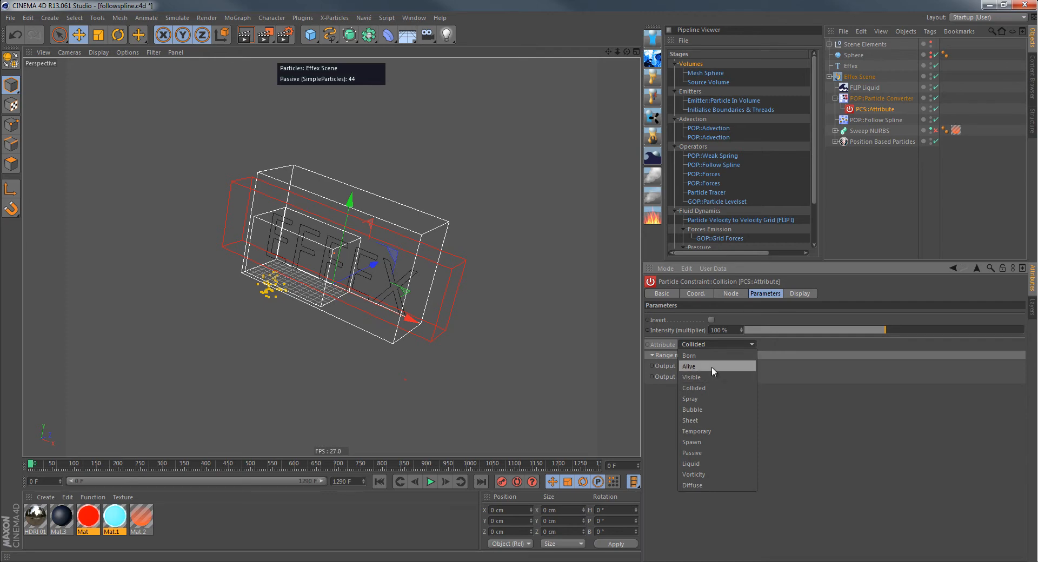
pyautogui.click(711, 367)
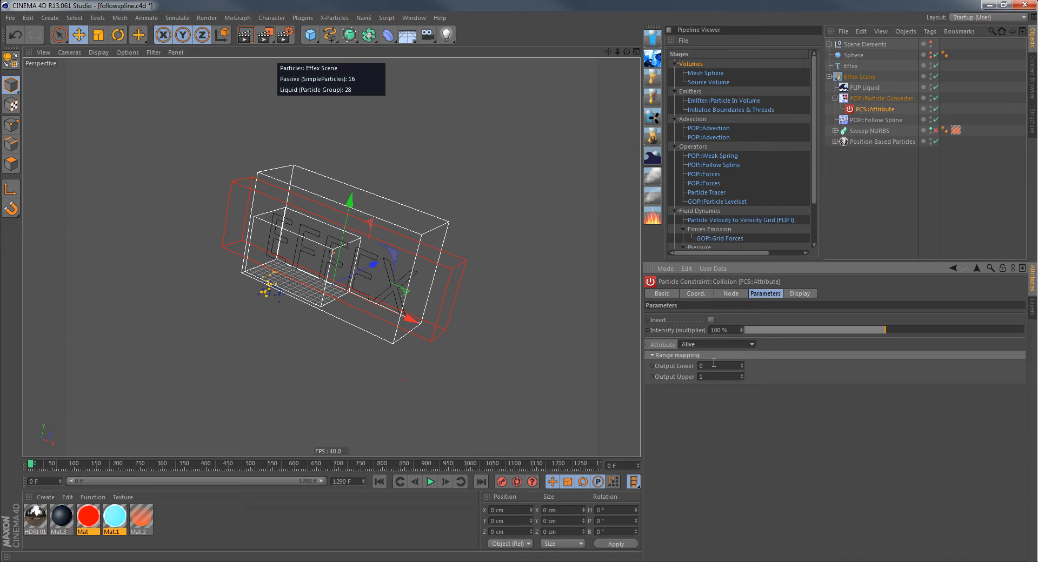
pyautogui.click(710, 320)
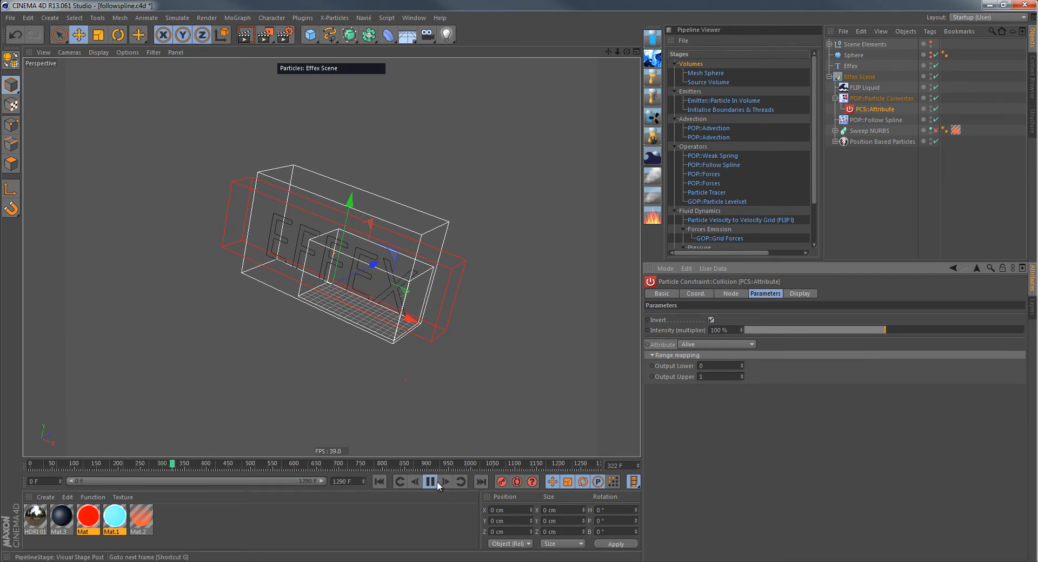
pyautogui.click(435, 479)
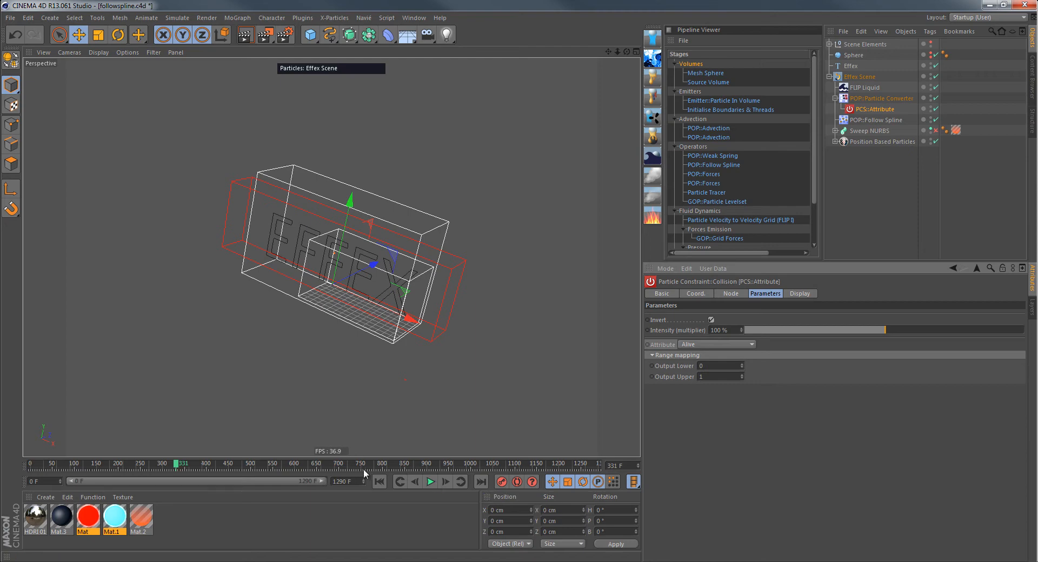
pyautogui.click(380, 481)
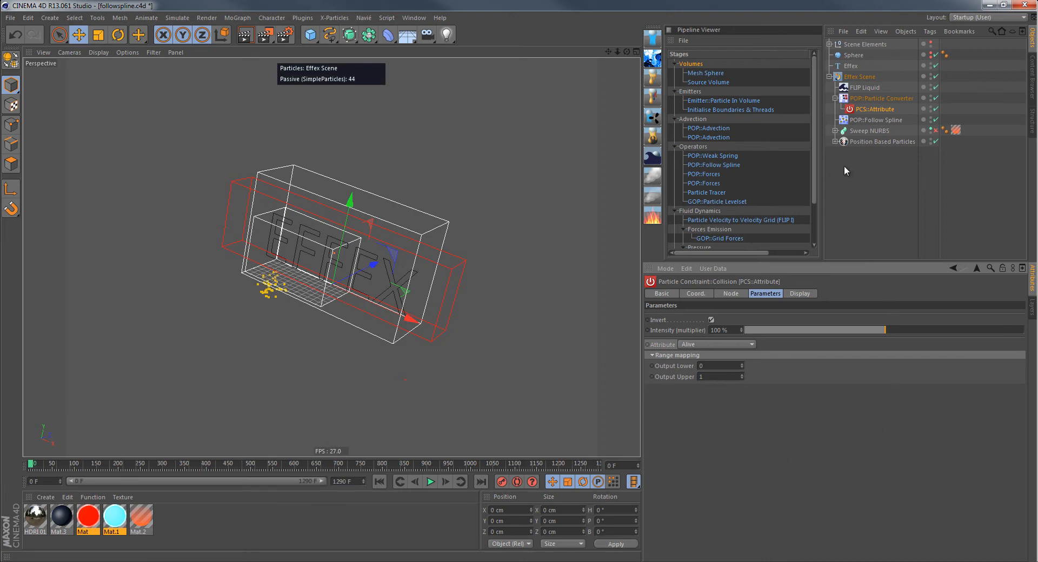
# Step: Add the Age property of the Position Based Particles group to the Particle Converter's particle properties
pyautogui.click(881, 98)
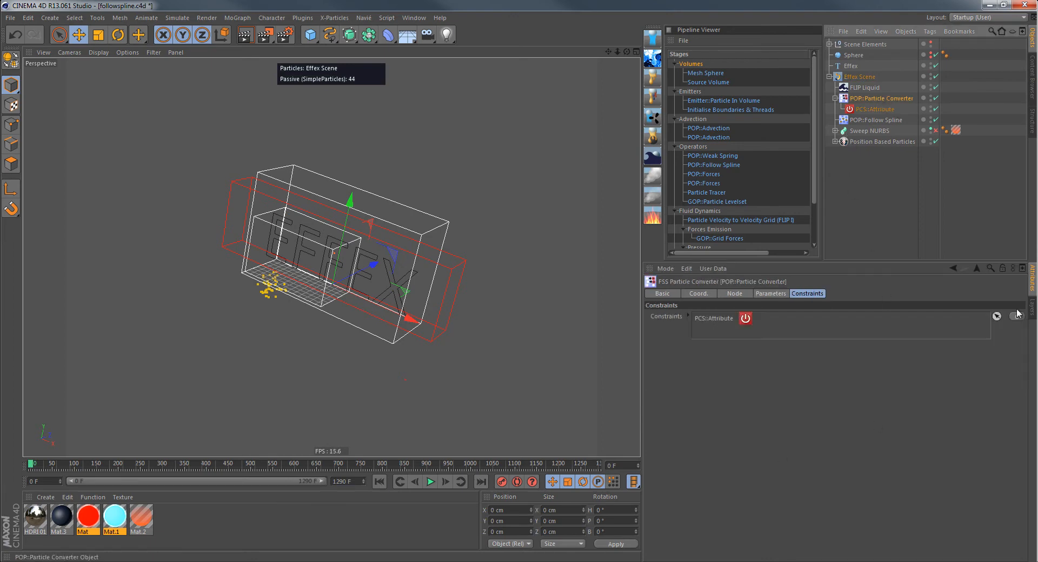
pyautogui.click(773, 293)
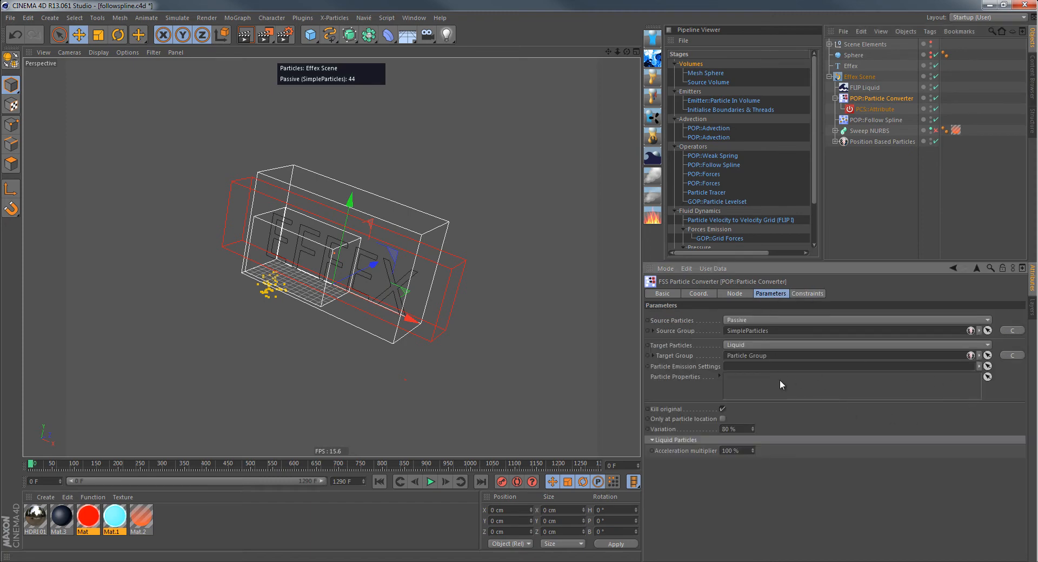
pyautogui.click(688, 377)
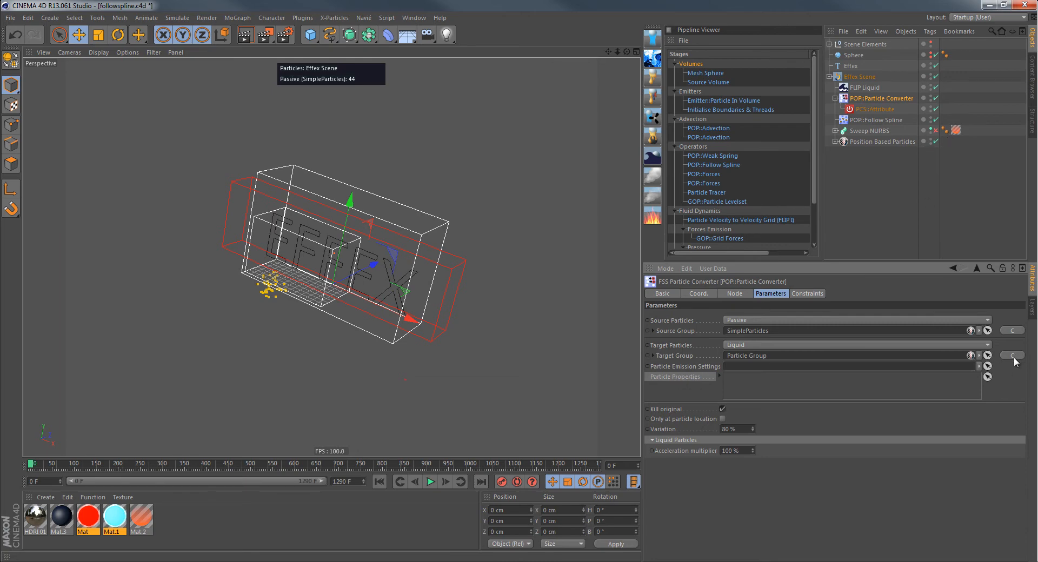
pyautogui.click(835, 141)
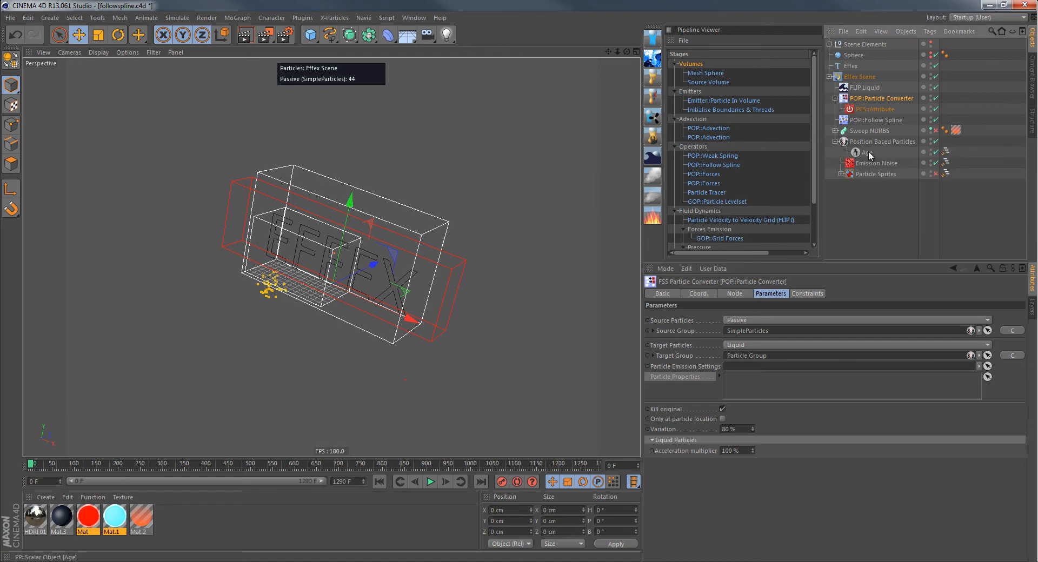
pyautogui.moveTo(870, 155); pyautogui.dragTo(750, 384)
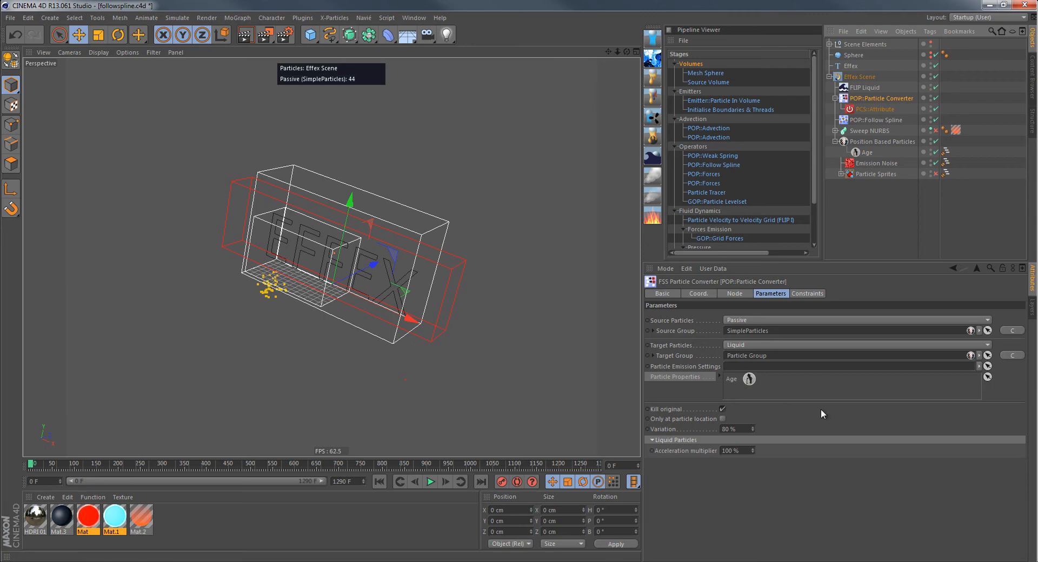
# Step: Inspect the Age property's initial value, play the simulation to check the conversion with Age linked, and return to the first frame
pyautogui.click(862, 154)
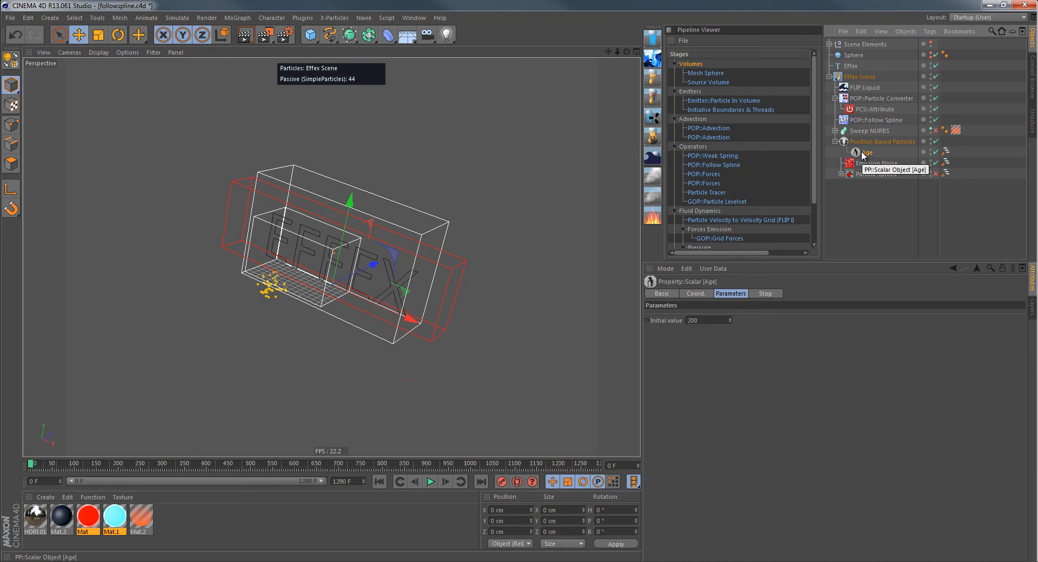
pyautogui.click(430, 481)
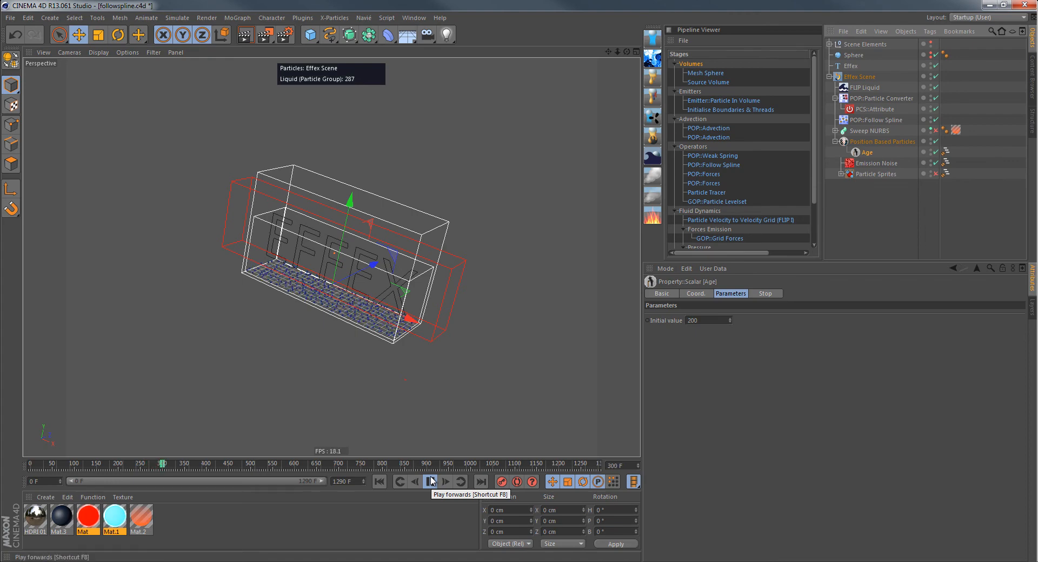
pyautogui.click(431, 481)
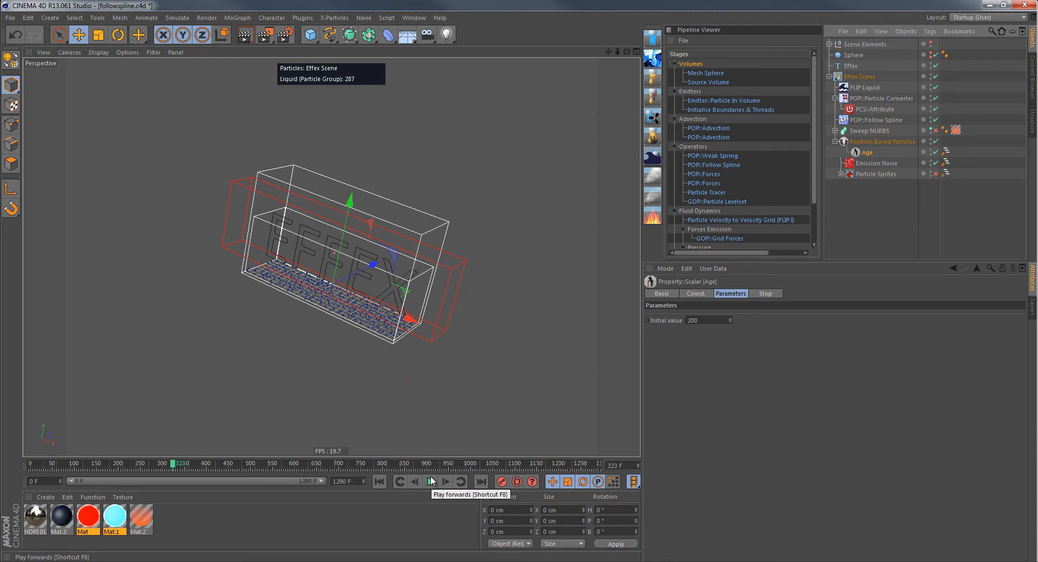
pyautogui.click(382, 482)
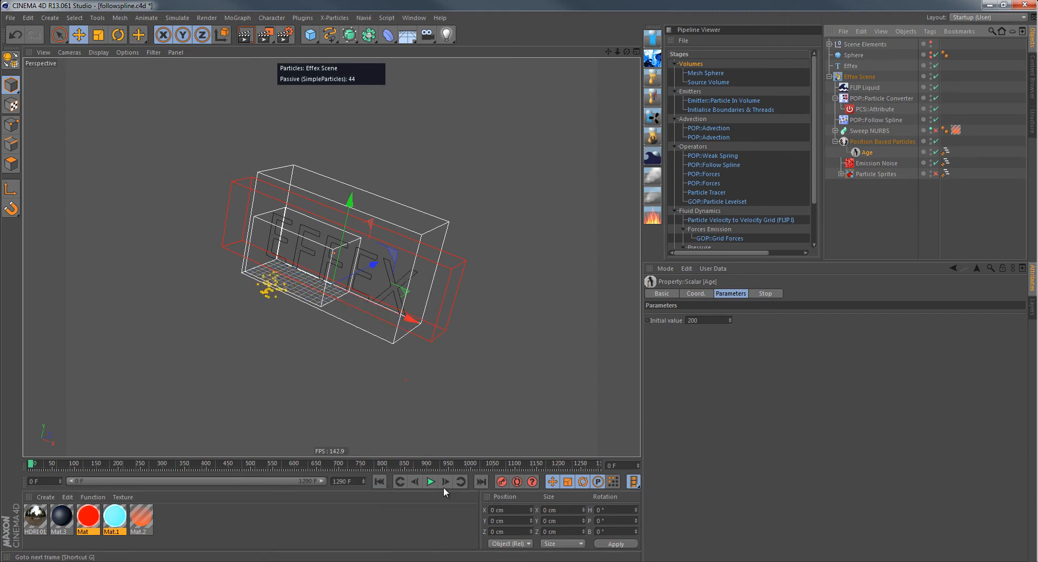
# Step: Enable Only at particle location on the Particle Converter and play the simulation with the EFFEX text in close view, returning to the first frame
pyautogui.click(881, 98)
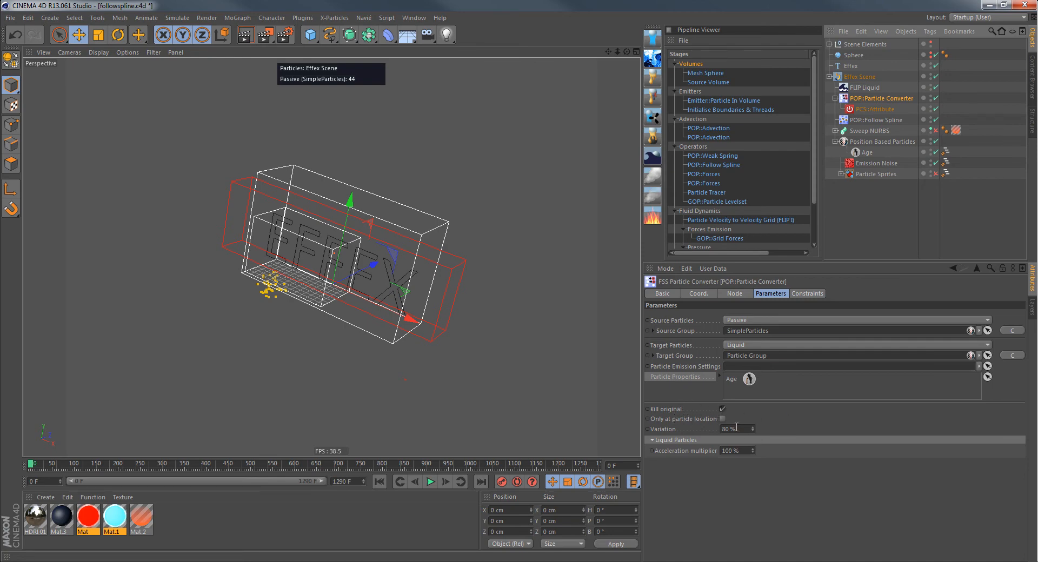
pyautogui.click(674, 420)
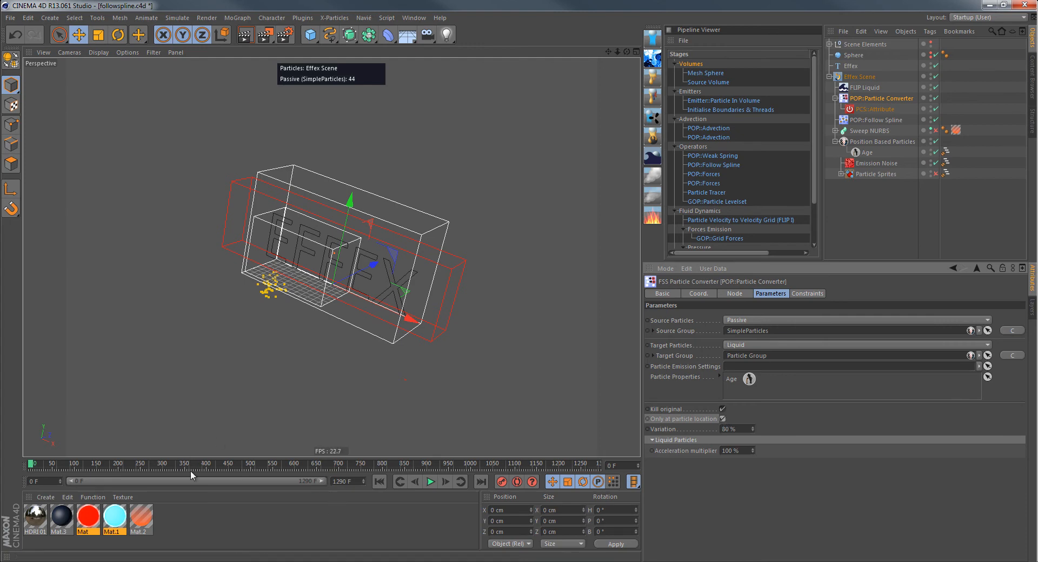
pyautogui.click(431, 482)
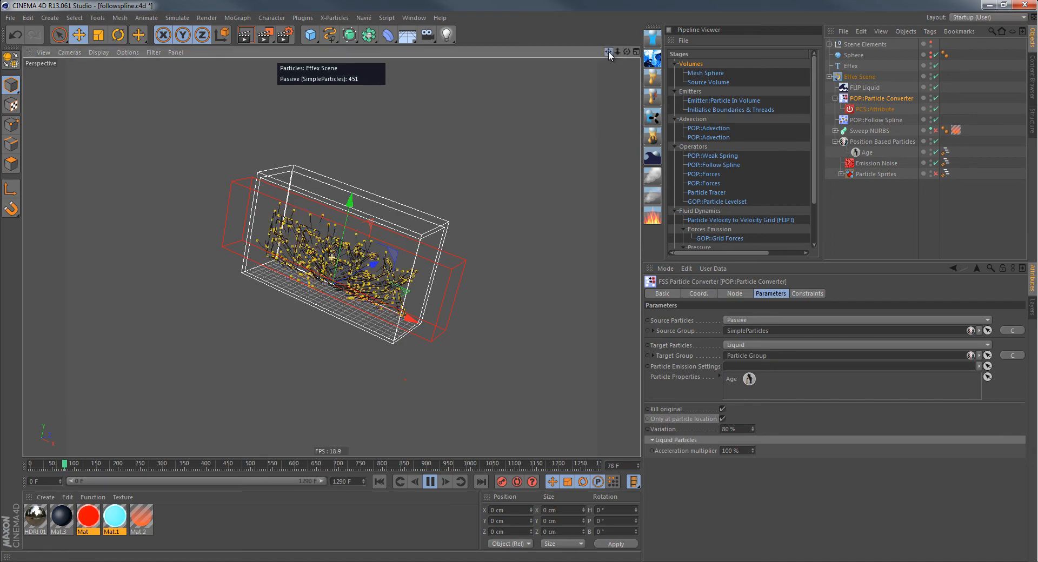
pyautogui.moveTo(608, 51); pyautogui.dragTo(520, 281, button='right')
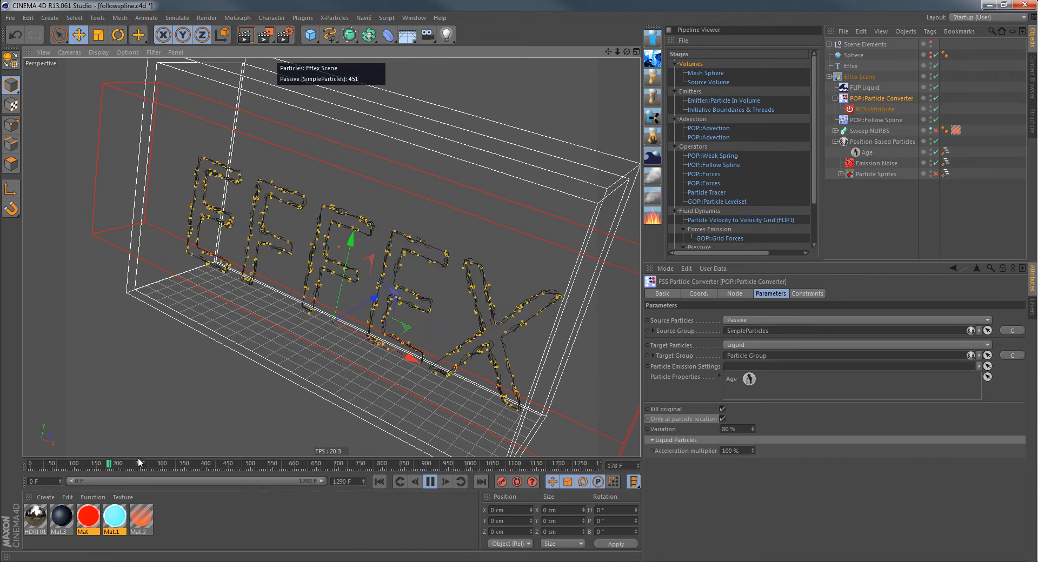
pyautogui.click(429, 482)
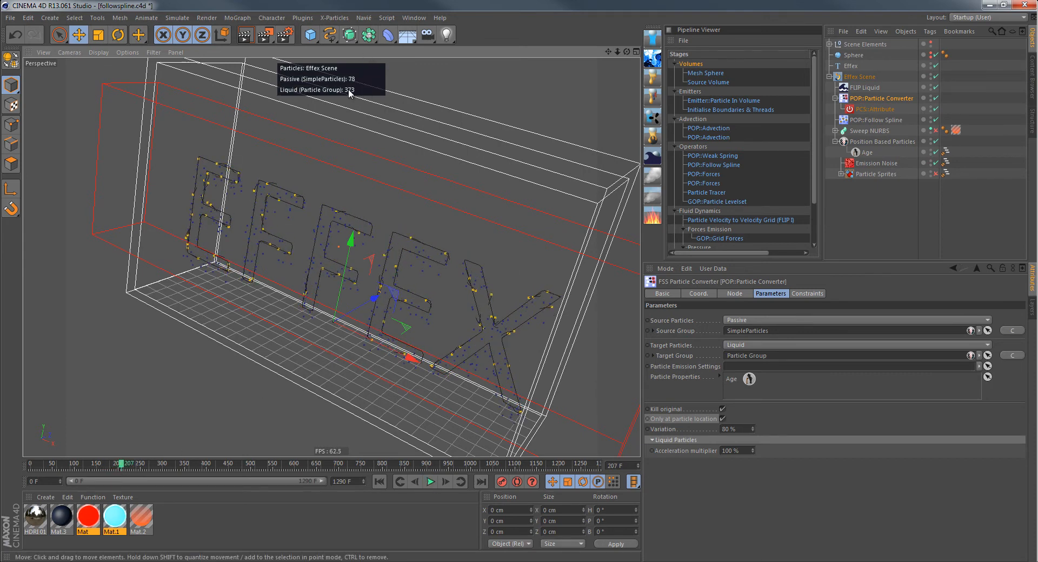
pyautogui.click(430, 482)
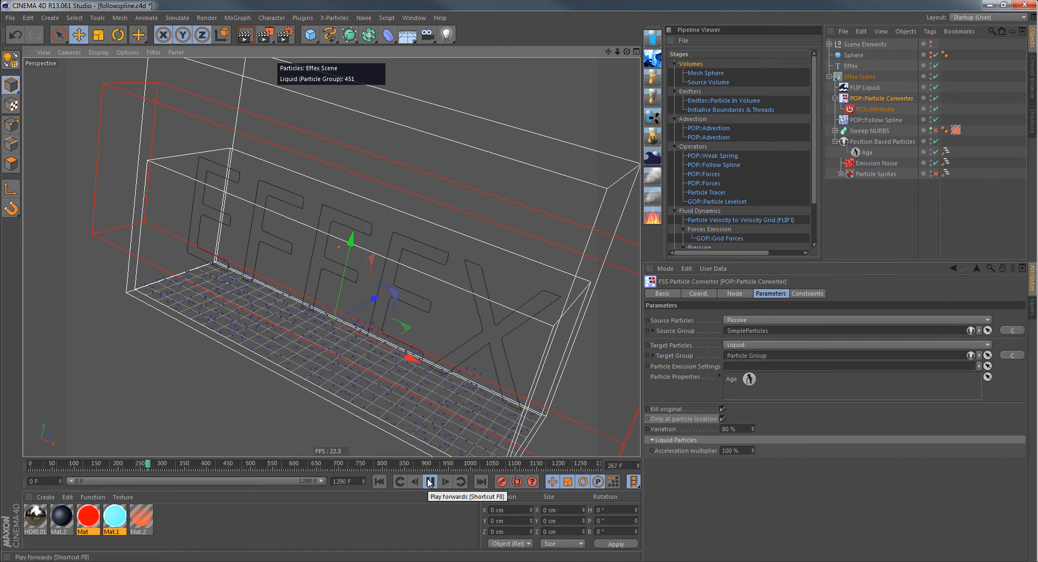
pyautogui.click(430, 481)
pyautogui.click(380, 482)
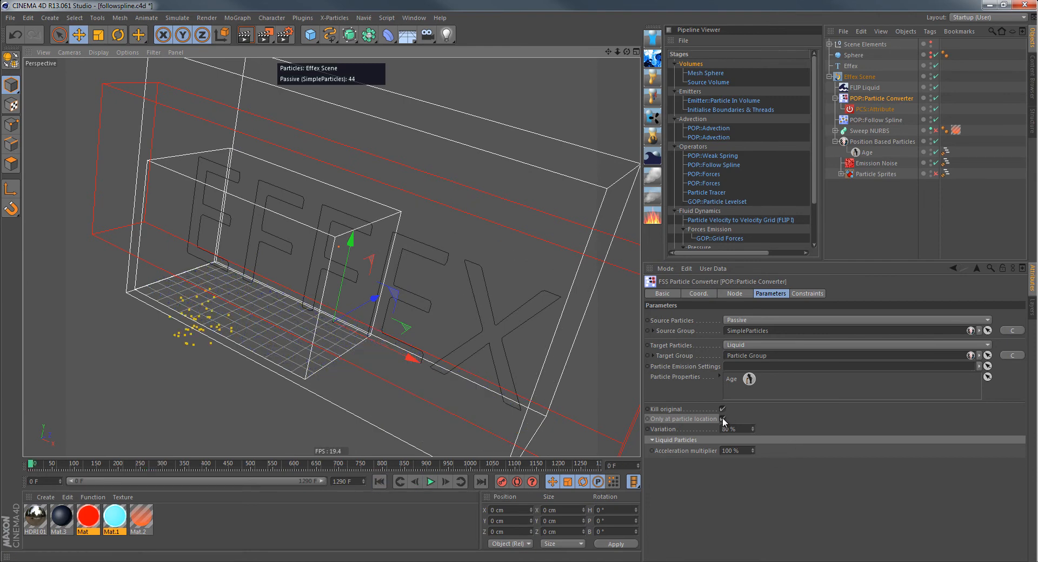
# Step: Disable Only at particle location on the Particle Converter and replay the simulation before returning to the first frame
pyautogui.click(722, 419)
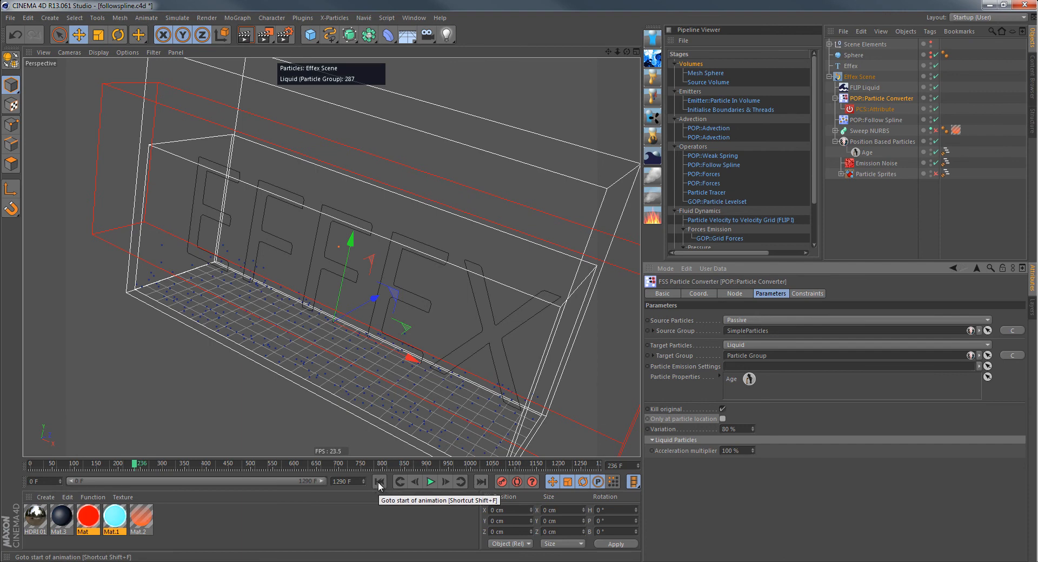
pyautogui.click(378, 482)
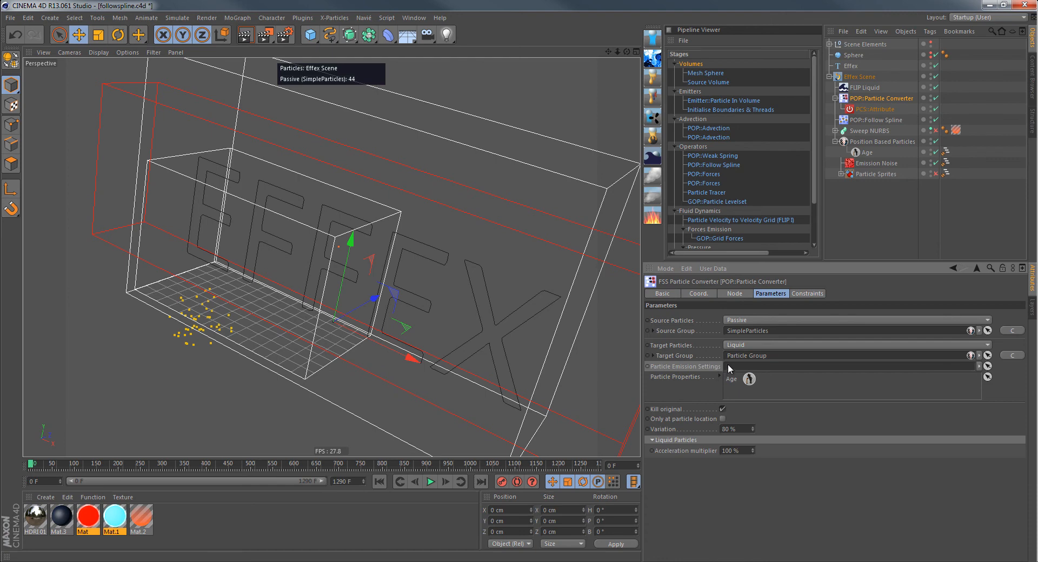
# Step: Create a Settings::Particle Emission object under the Particle Converter and assign it as the converter's particle emission settings
pyautogui.click(363, 18)
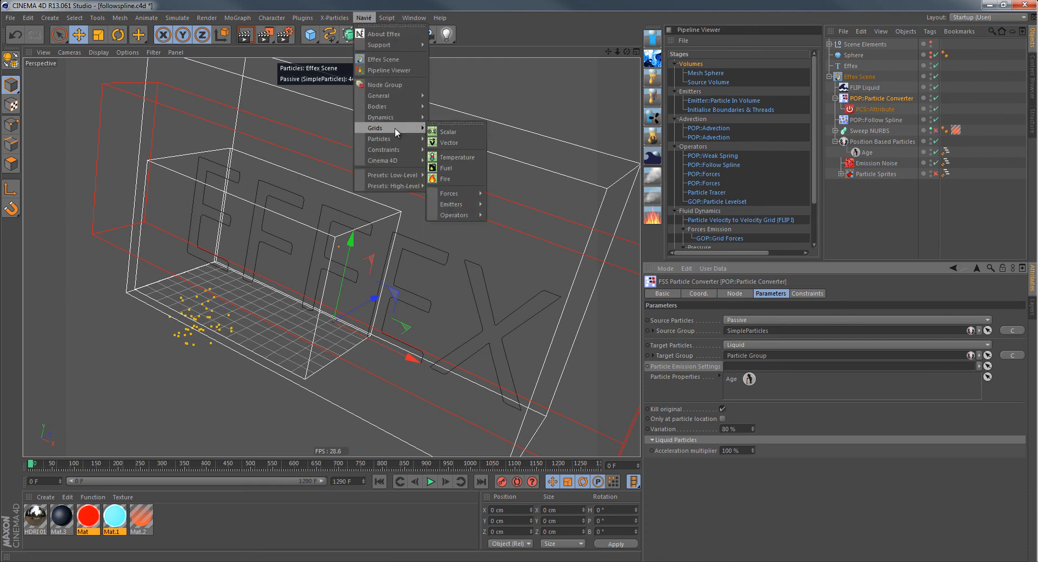
pyautogui.moveTo(397, 140)
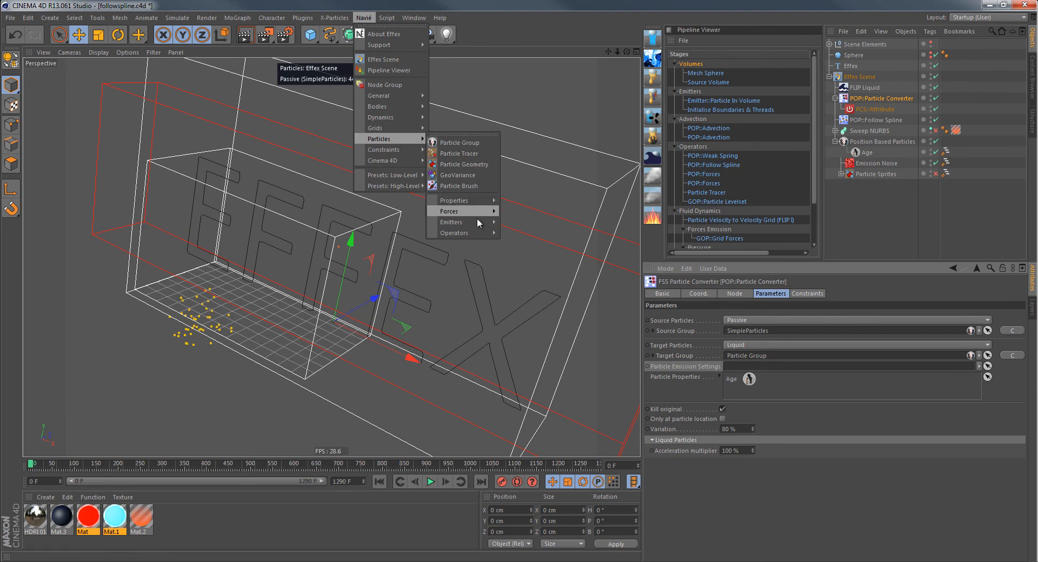
pyautogui.moveTo(478, 223)
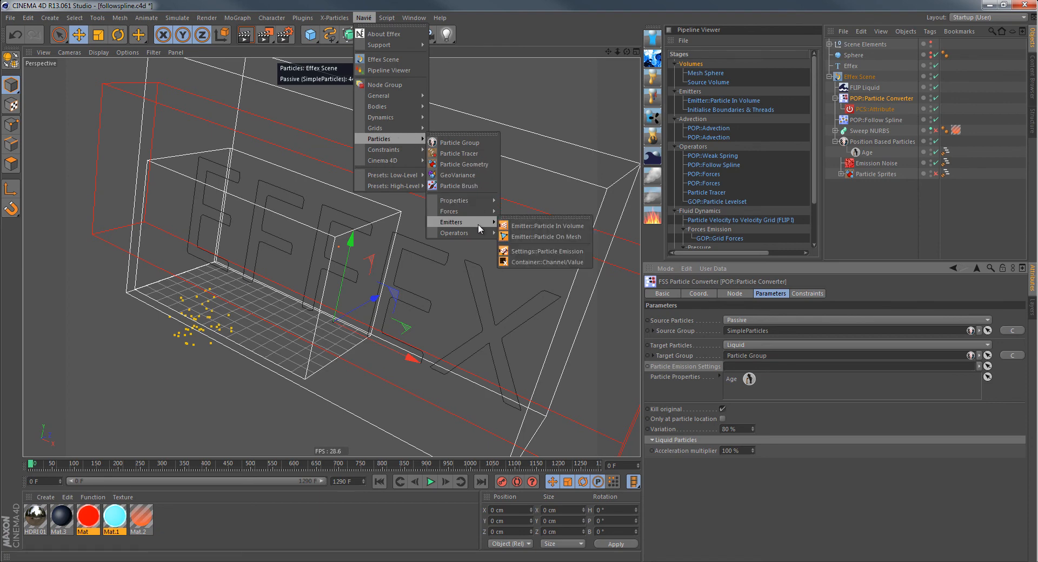
pyautogui.click(549, 252)
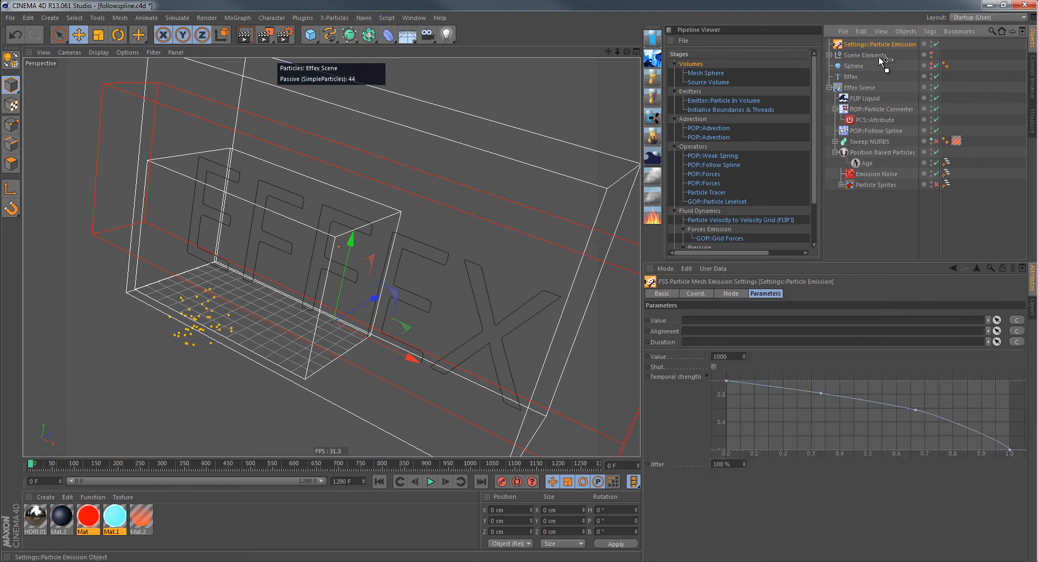
pyautogui.moveTo(871, 121); pyautogui.dragTo(791, 368)
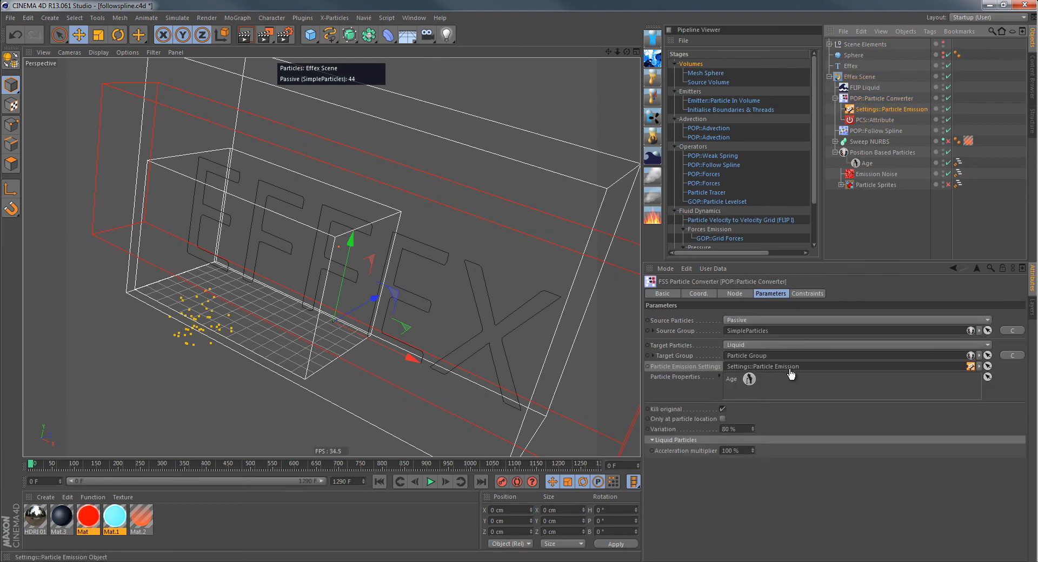
# Step: Enable Shot in the Settings::Particle Emission object and set its emission value to 15
pyautogui.click(894, 110)
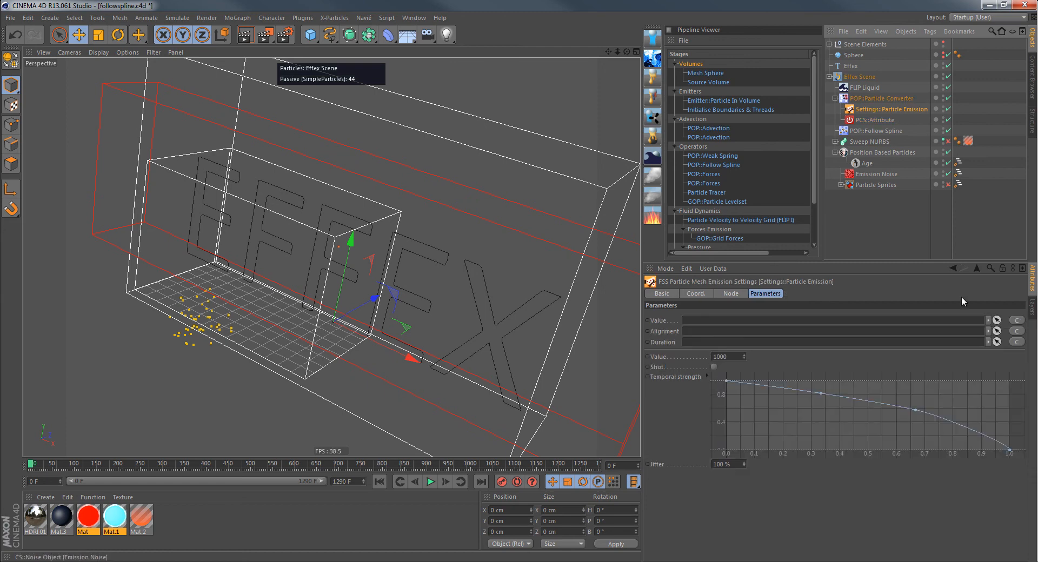
pyautogui.click(663, 355)
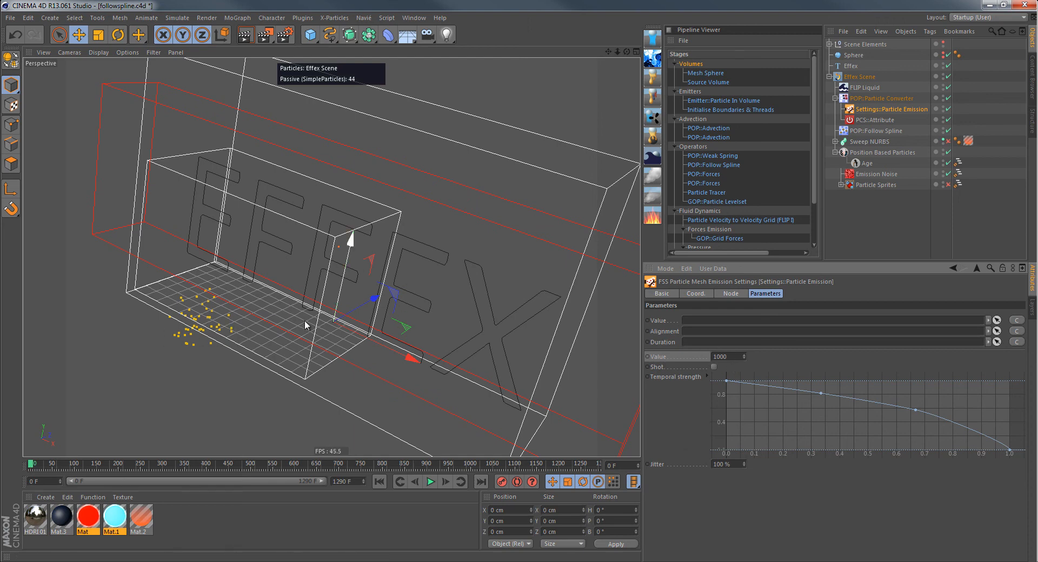
pyautogui.click(713, 367)
pyautogui.click(729, 358)
pyautogui.press('Return')
# Step: Play the simulation to check the liquid emission with the shot settings, and return to the first frame
pyautogui.click(431, 481)
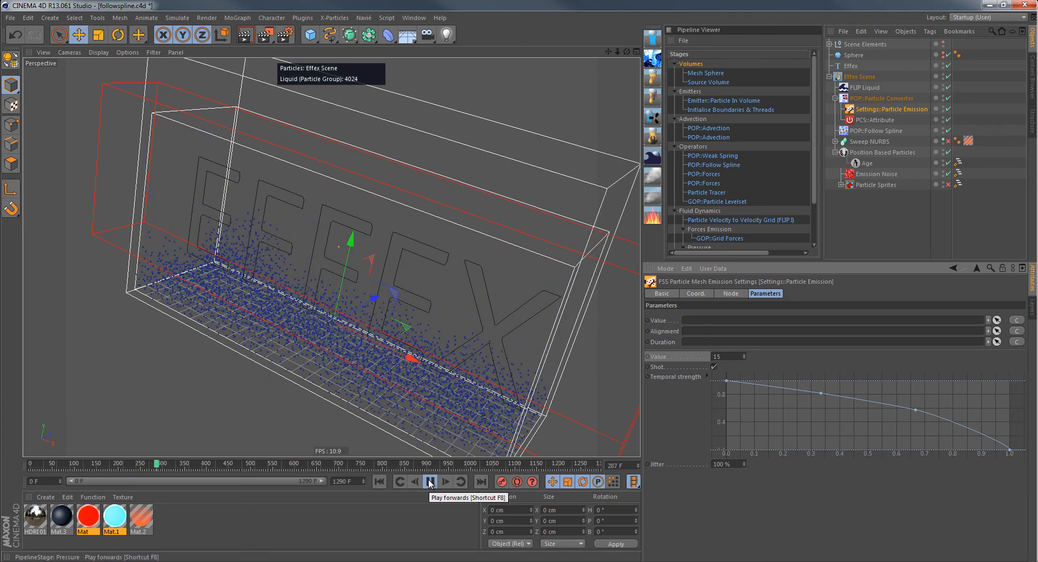
pyautogui.click(430, 483)
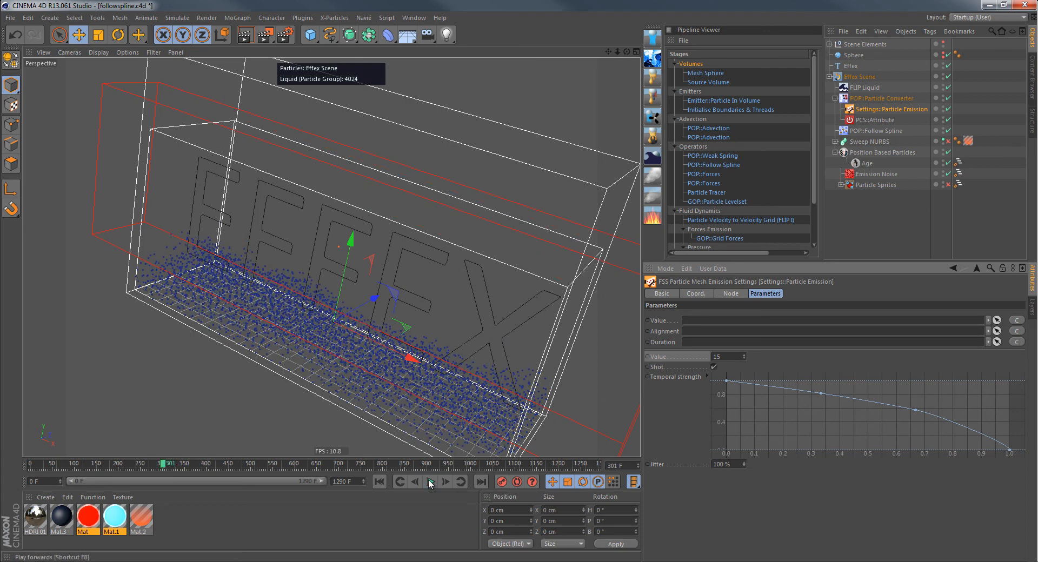
pyautogui.click(379, 482)
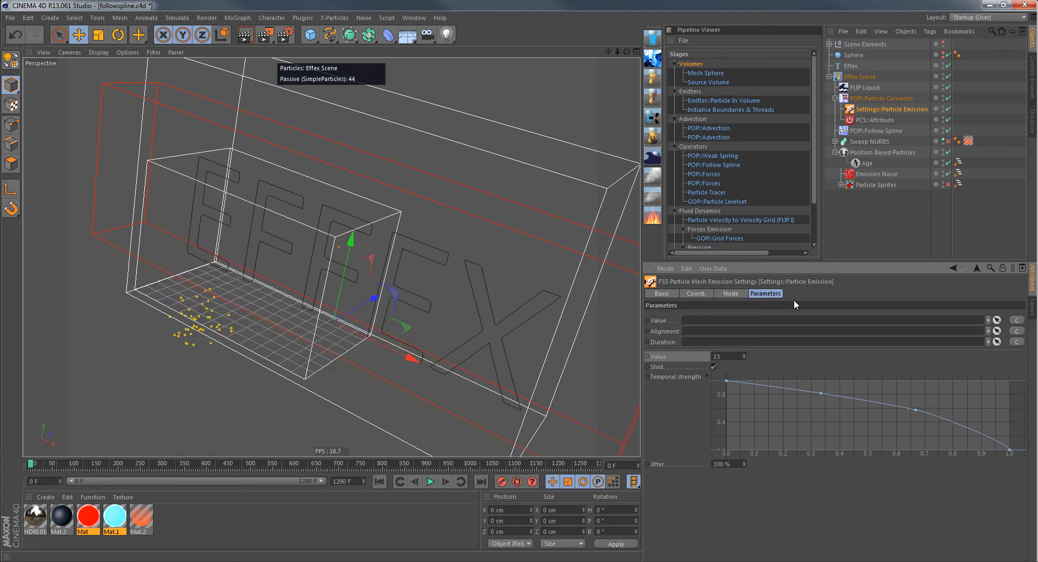